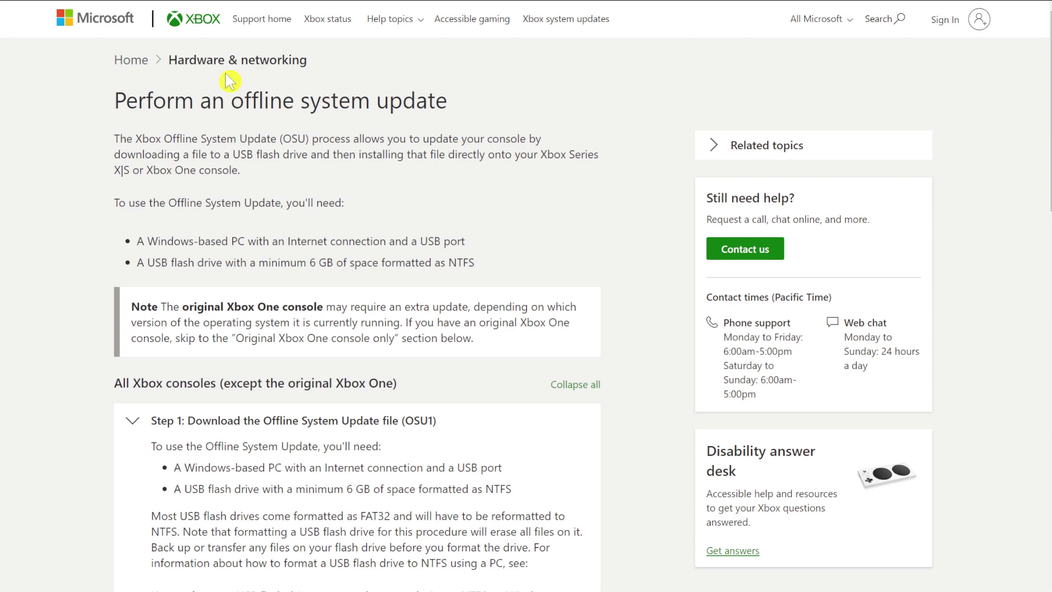
Step: Highlight the article title and the Windows PC and NTFS USB drive requirements
drag(116, 100, 461, 92)
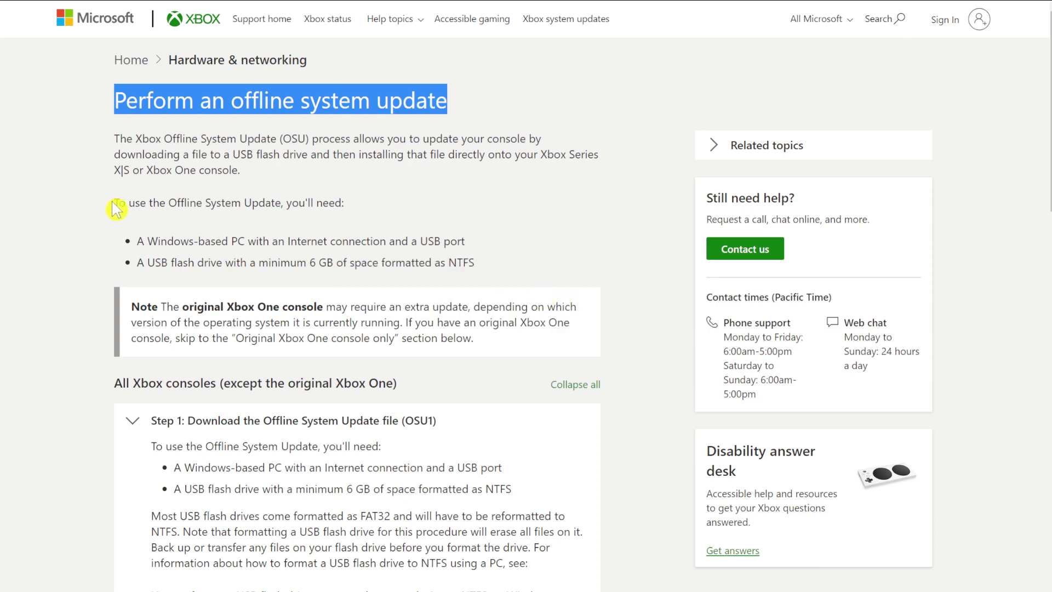
drag(115, 203, 384, 211)
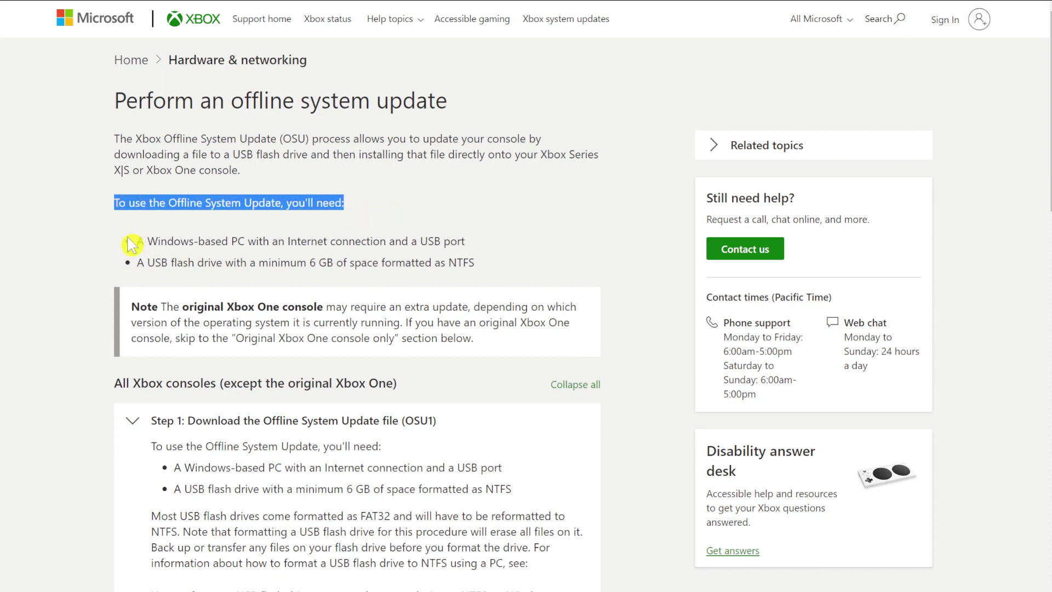
drag(137, 240, 533, 229)
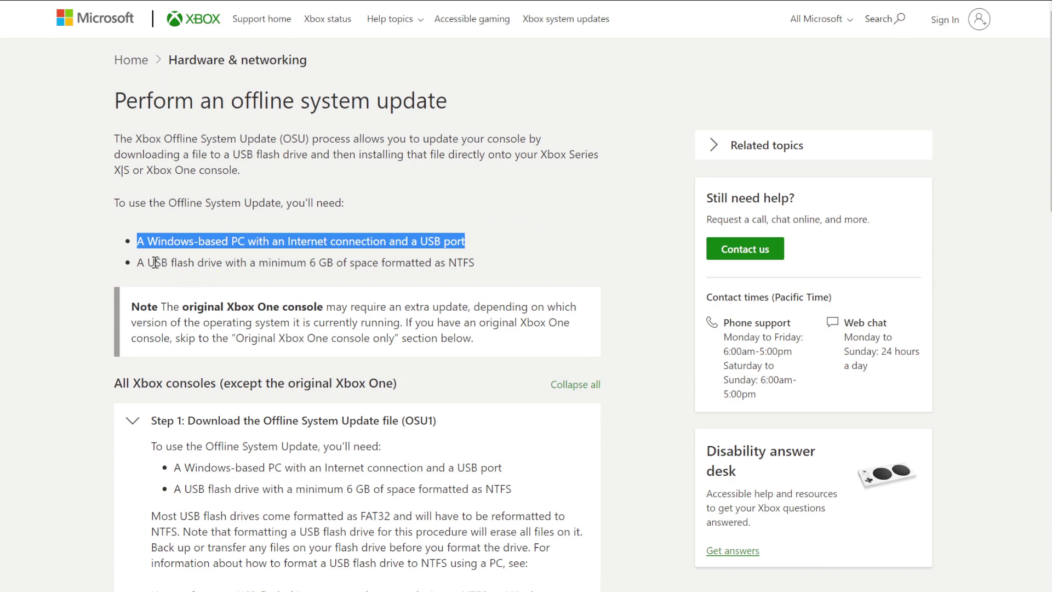
drag(138, 263, 599, 263)
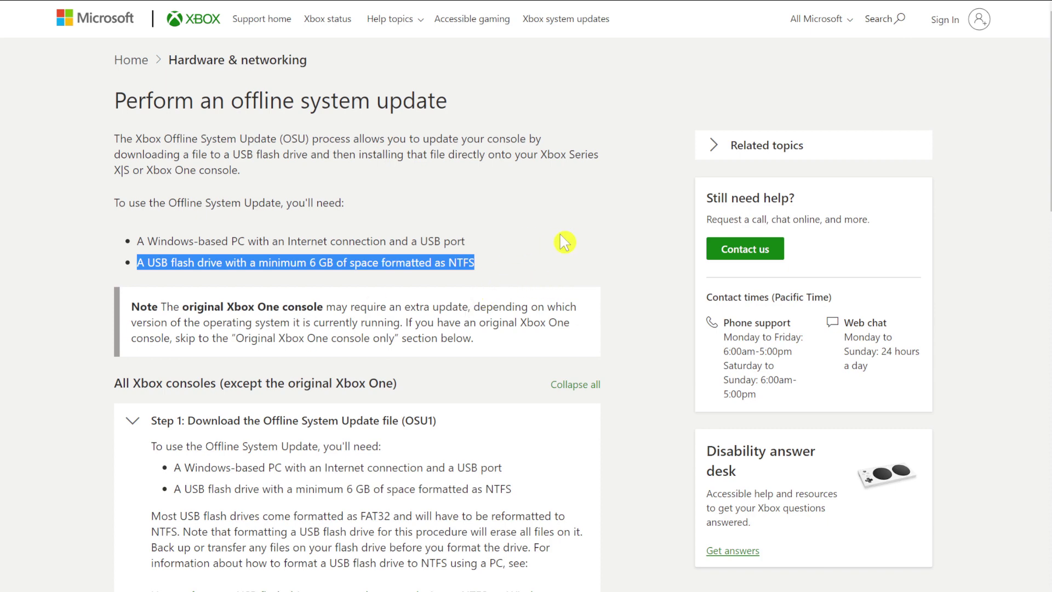
Step: Re-expand Step 1 and read its download instructions up to 'To perform the update'
scroll(565, 241, down, 4)
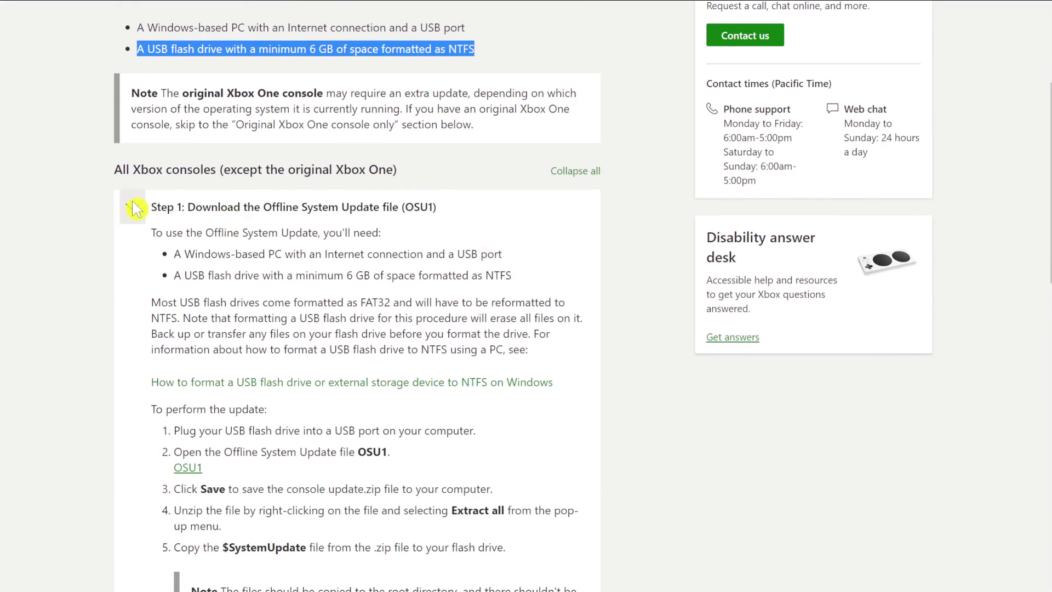
click(134, 207)
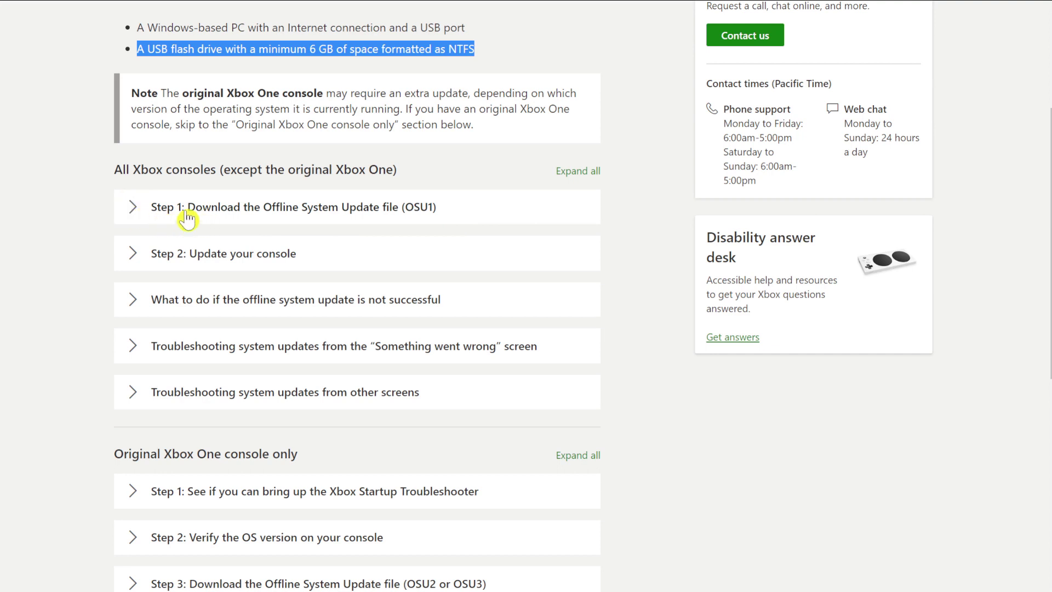
click(142, 214)
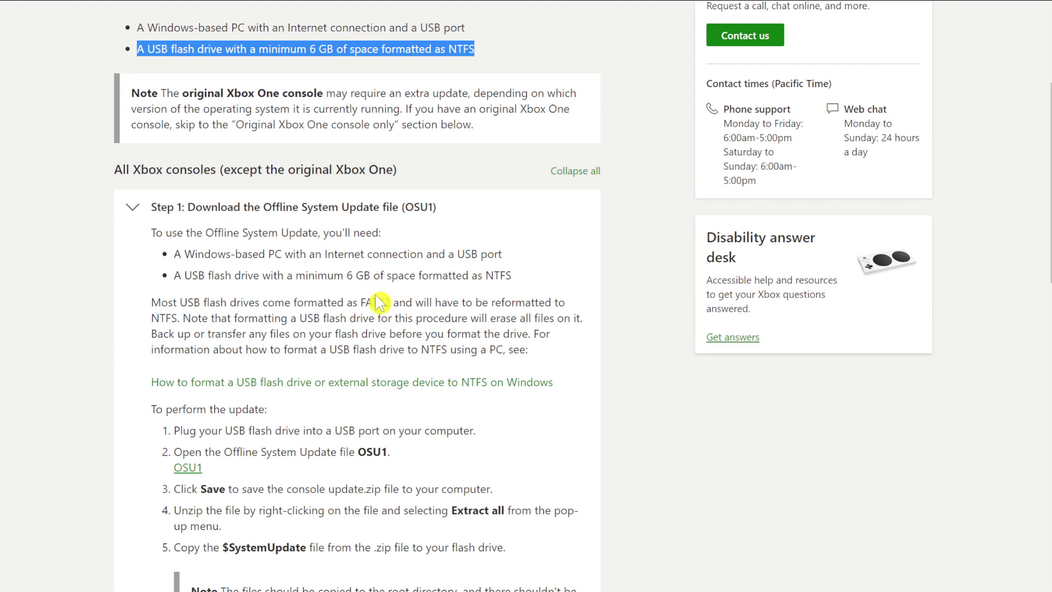
scroll(340, 323, down, 4)
scroll(323, 312, up, 1)
scroll(324, 312, up, 4)
scroll(324, 313, down, 2)
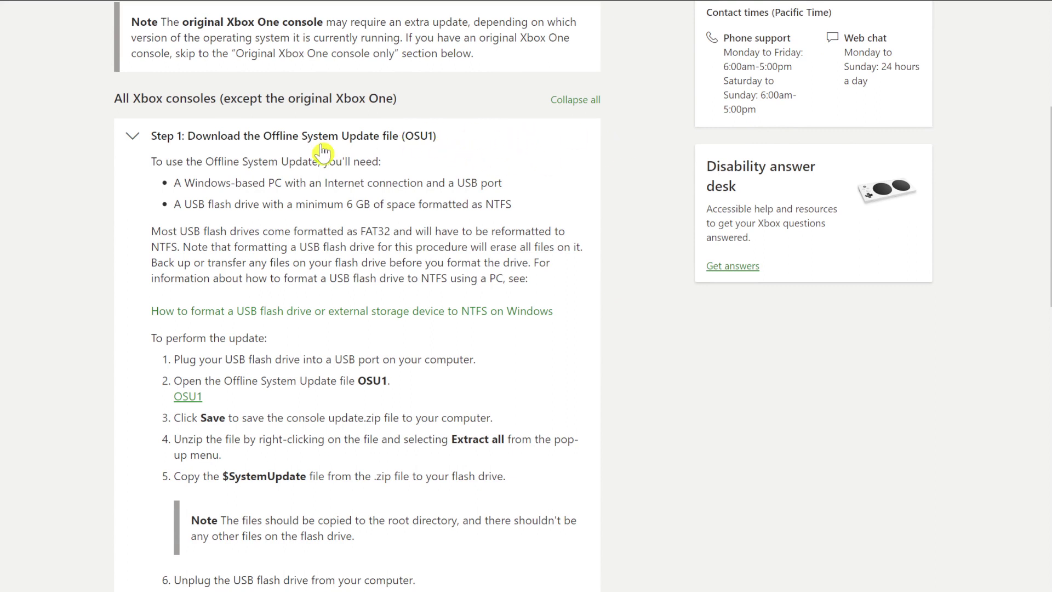
scroll(222, 181, down, 2)
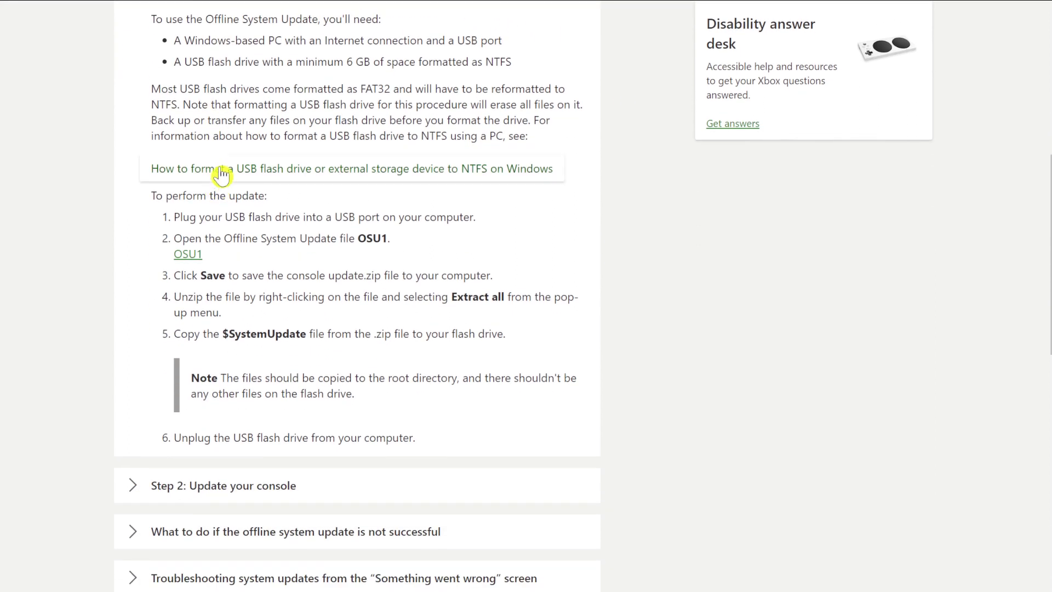
scroll(219, 181, up, 1)
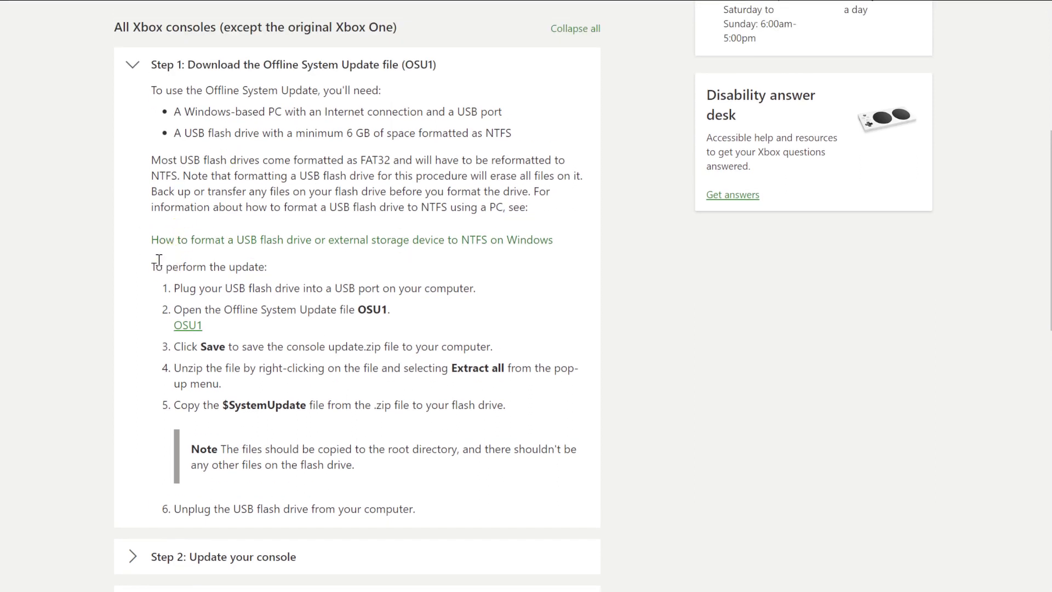
drag(152, 266, 334, 277)
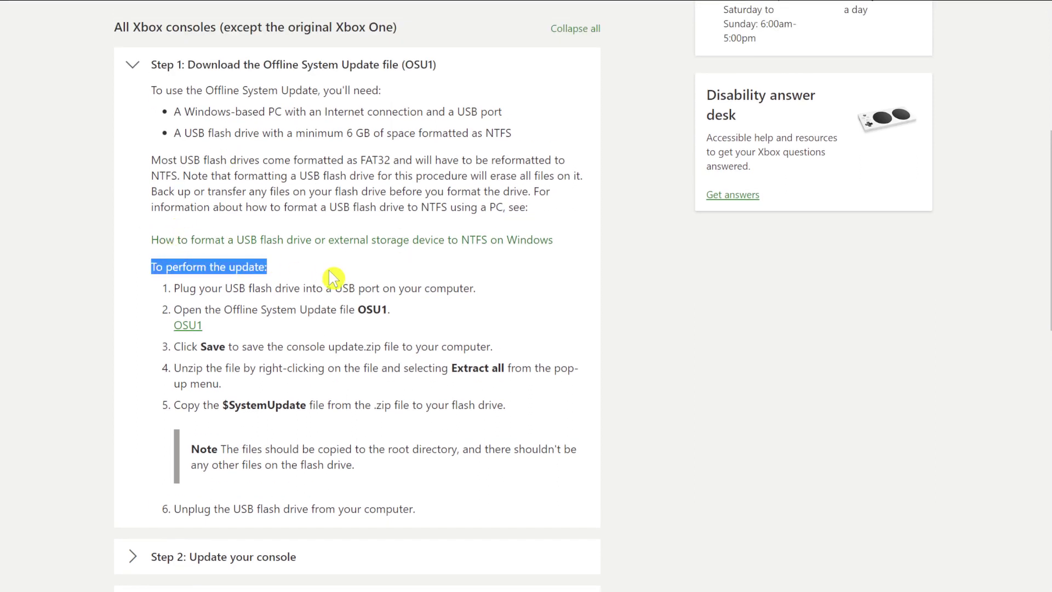
Step: Start downloading OSU1.zip, then go to the article on formatting drives to NTFS
click(188, 328)
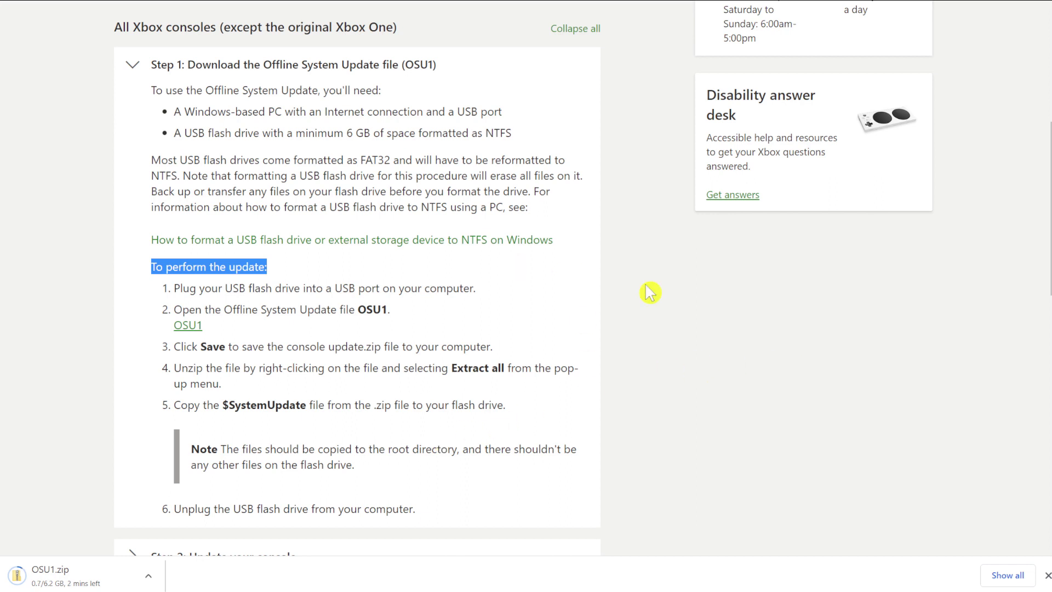
drag(152, 160, 540, 218)
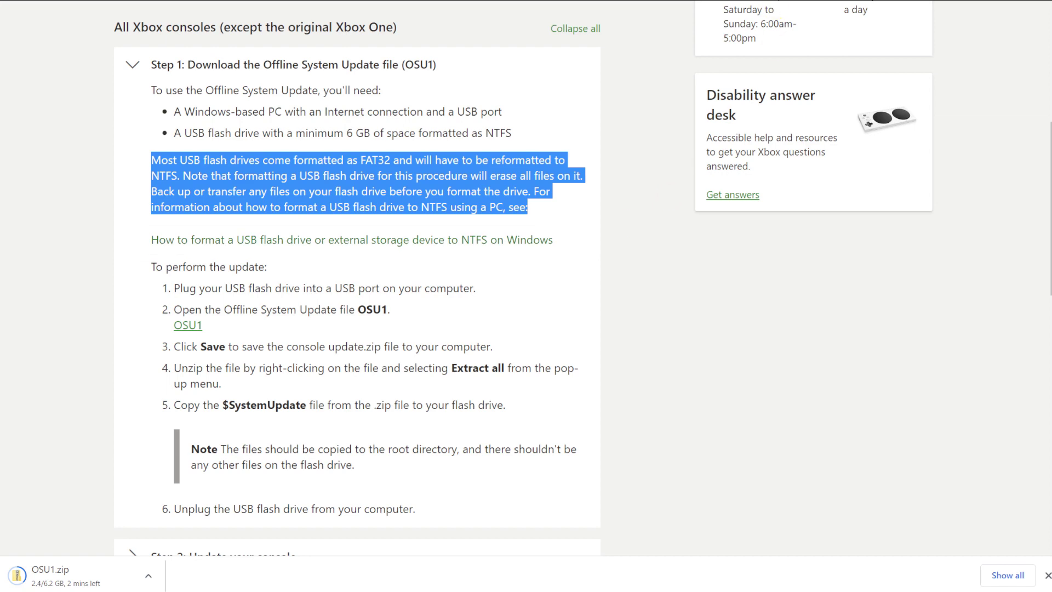
key(ctrl+Tab)
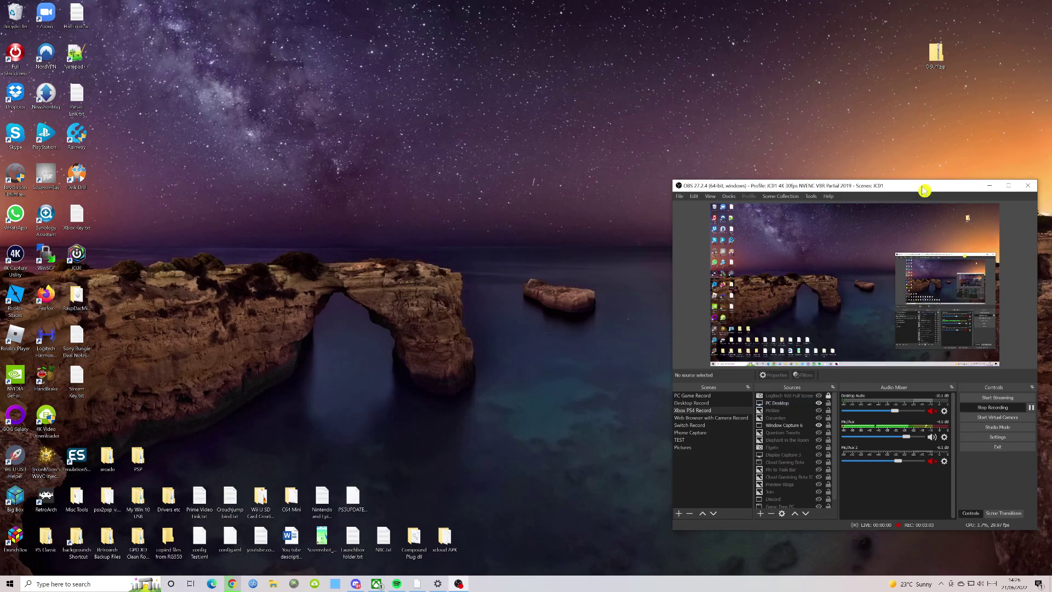
Step: Move the recording and Explorer windows aside and open the empty ESD-USB (J:) drive
drag(920, 188, 927, 213)
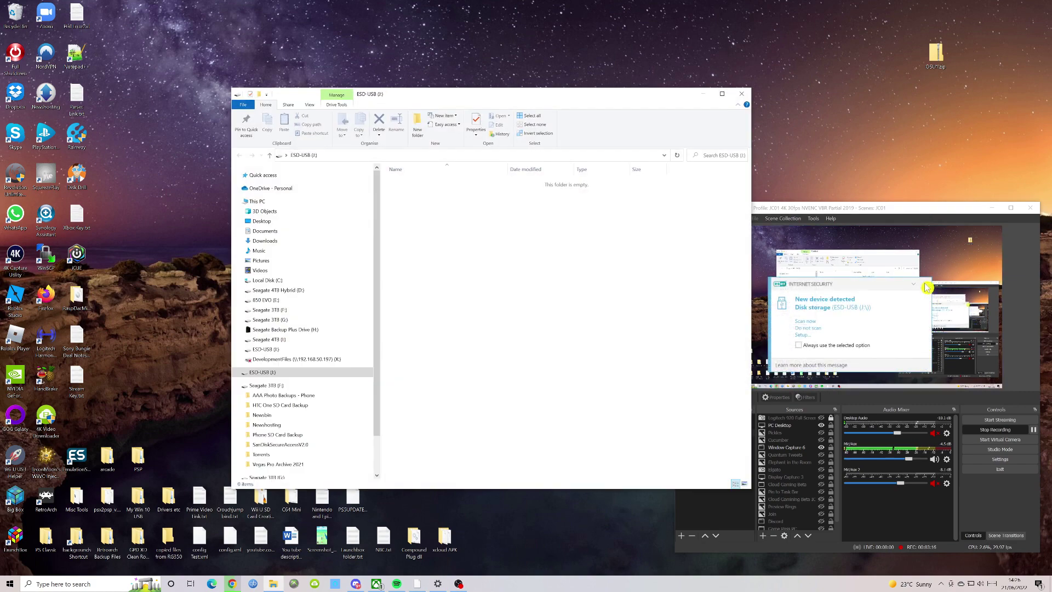
drag(601, 100, 557, 51)
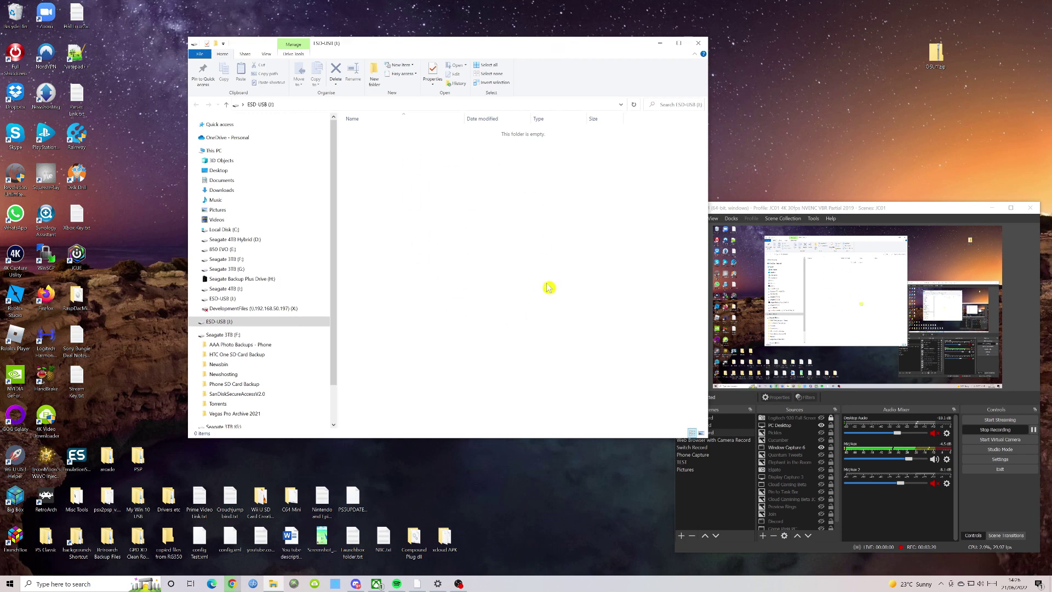
click(235, 322)
right_click(273, 584)
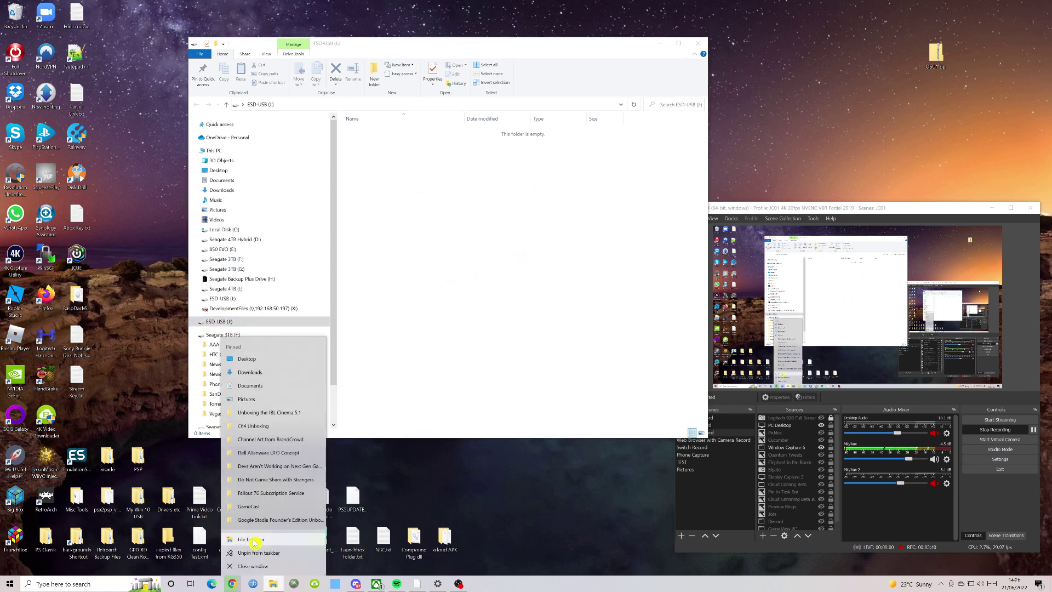
click(570, 55)
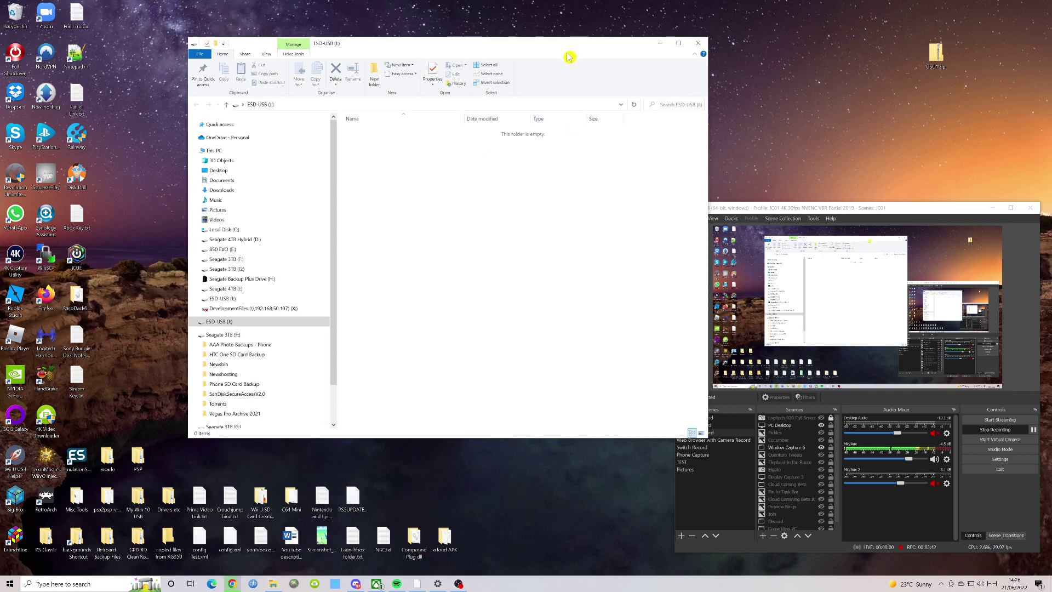
right_click(258, 327)
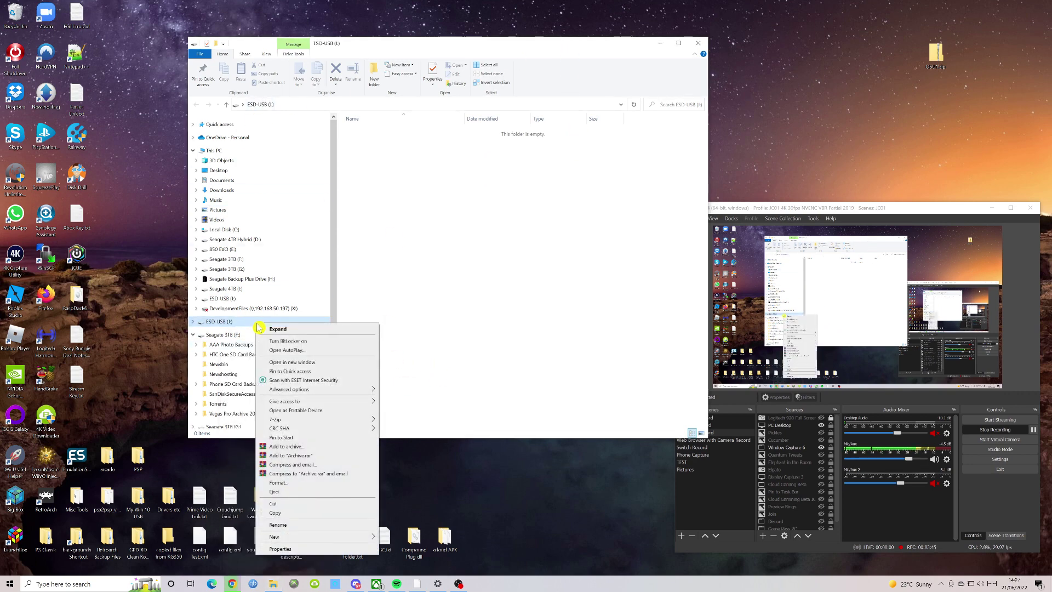
click(338, 554)
drag(431, 388, 477, 270)
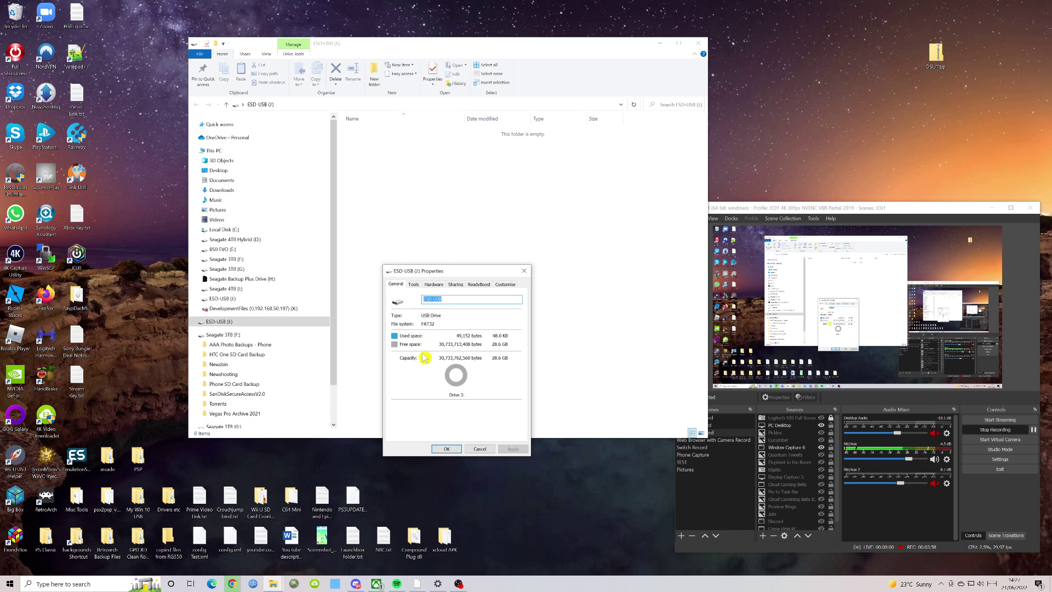
click(479, 450)
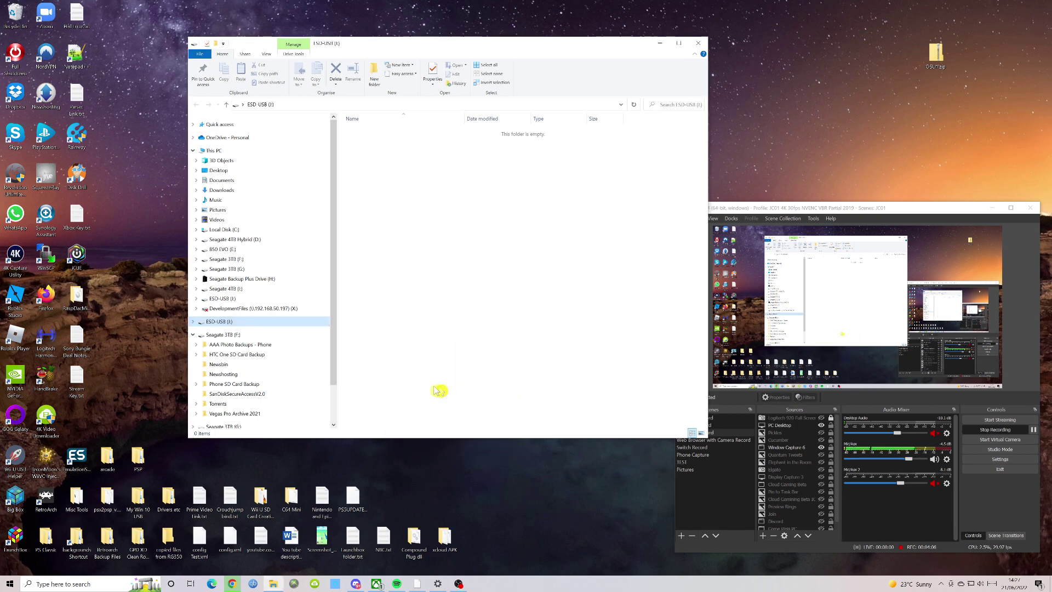
Step: Format ESD-USB (J:) with the NTFS file system and Quick Format, and start it
right_click(239, 326)
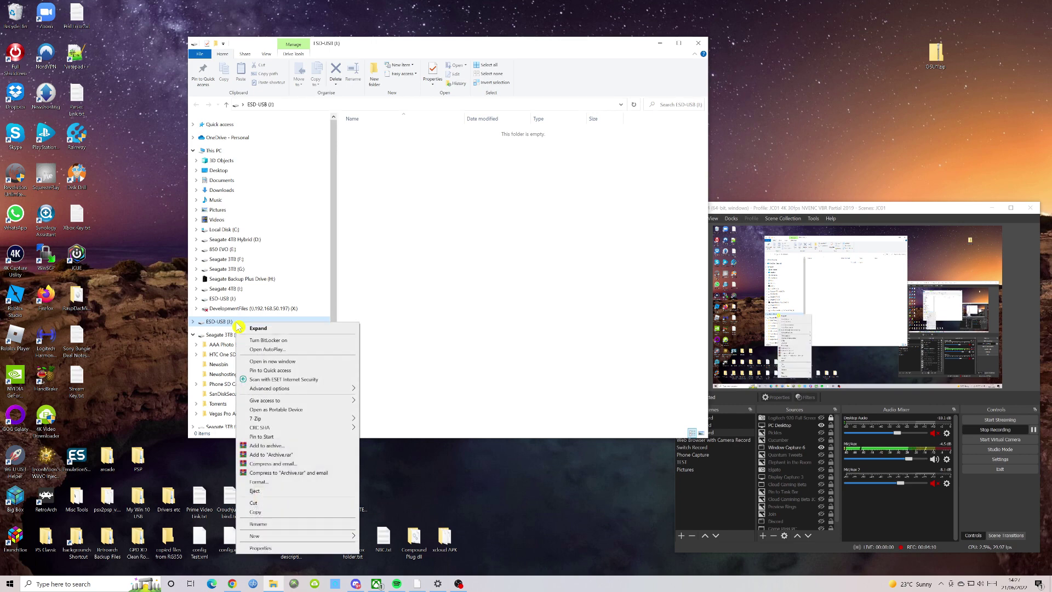
click(262, 483)
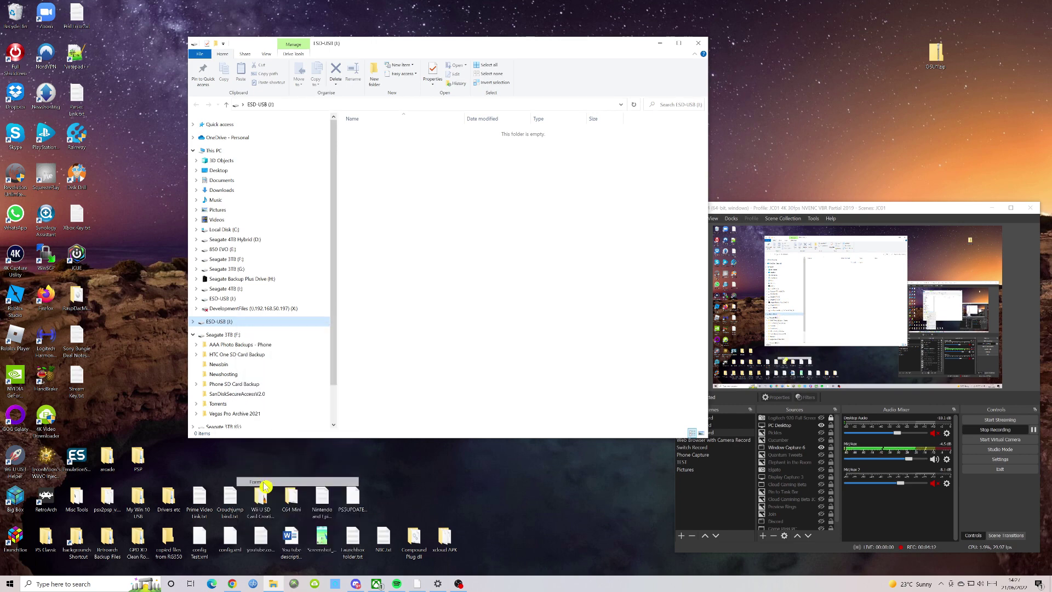
drag(285, 165, 509, 276)
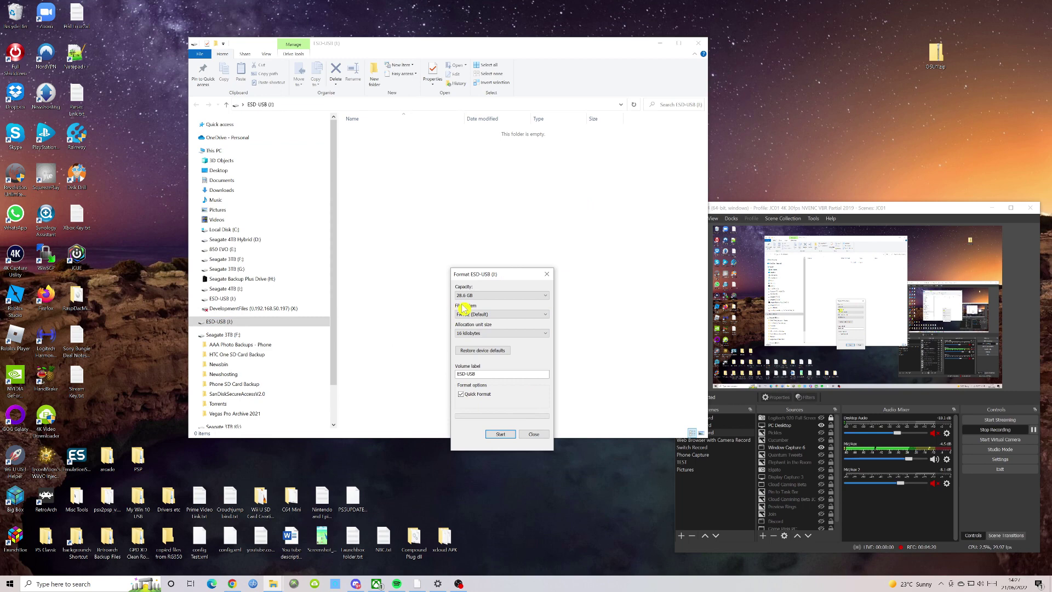
click(546, 314)
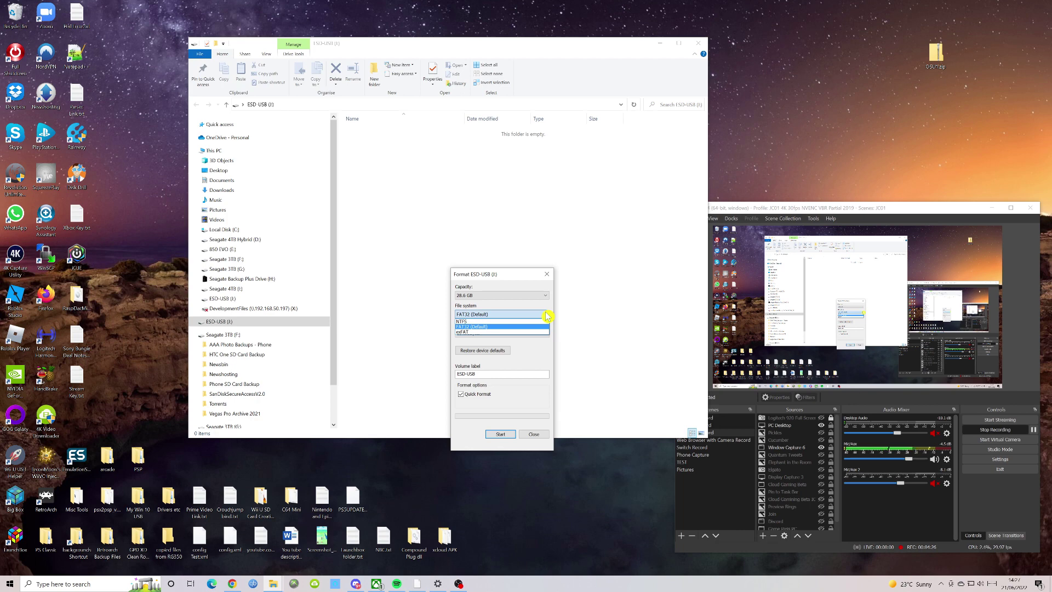
click(473, 322)
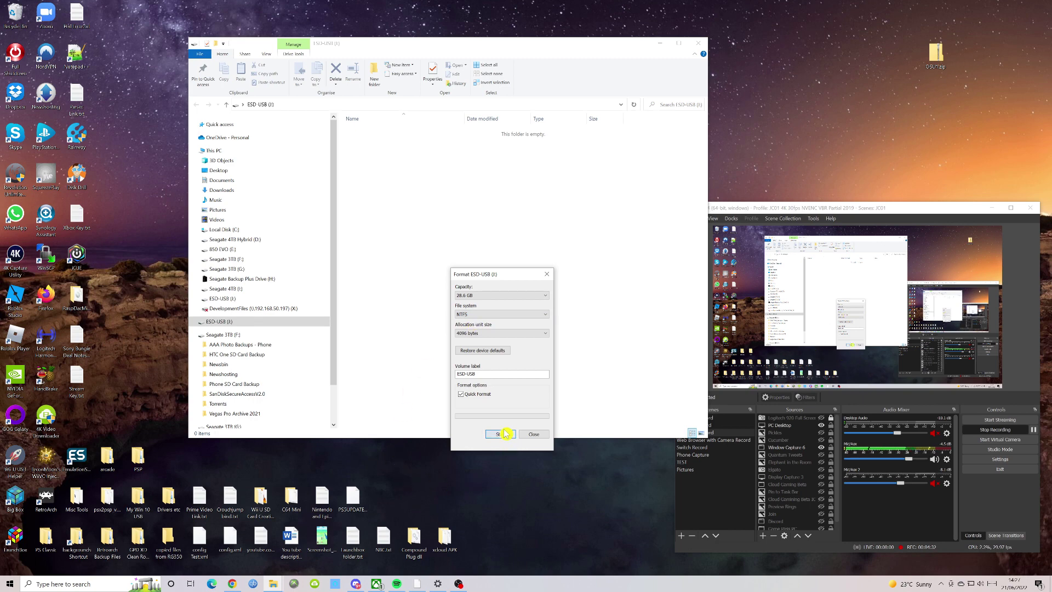
click(461, 394)
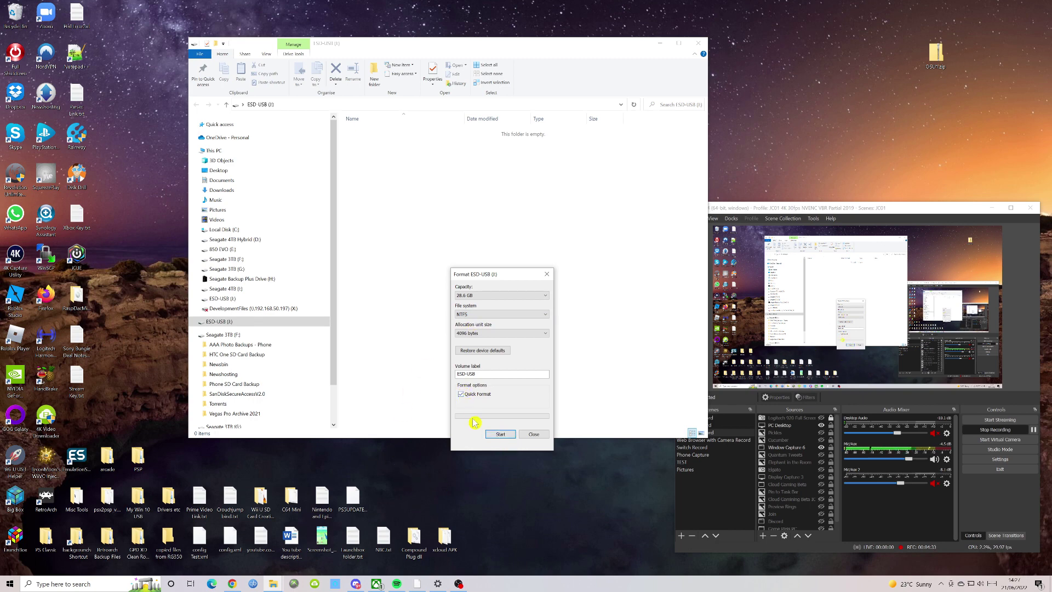
click(499, 435)
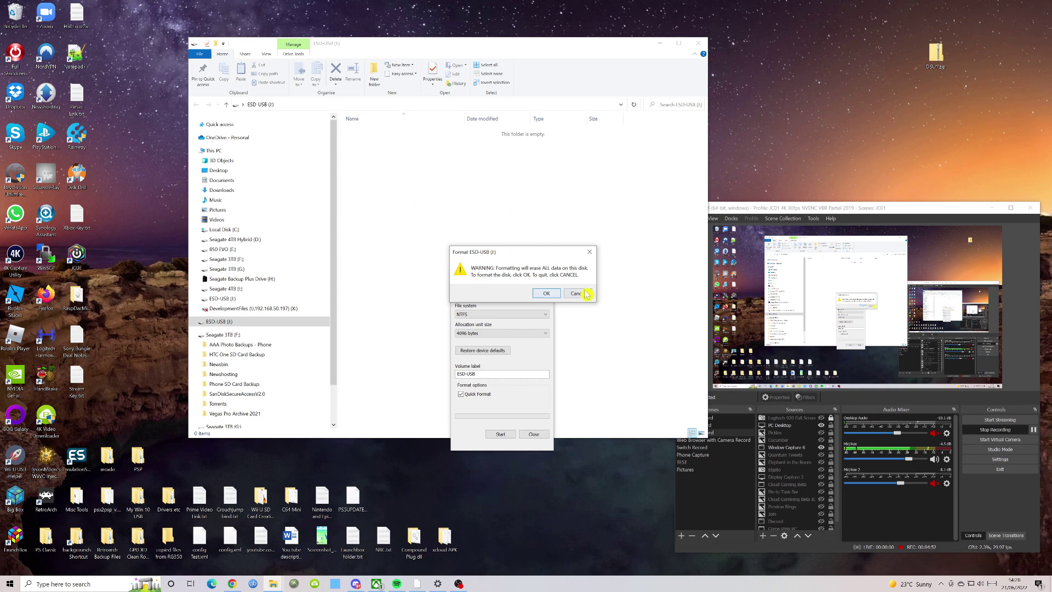
Step: Confirm erasing the drive, close the finished format dialog, and reopen the empty ESD-USB (J:)
click(547, 294)
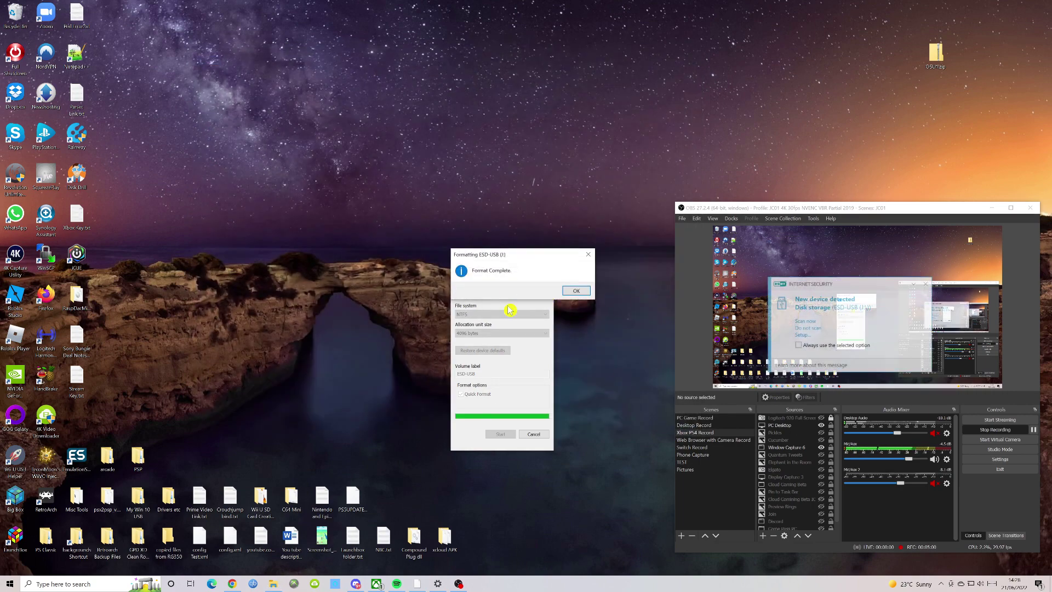
click(578, 291)
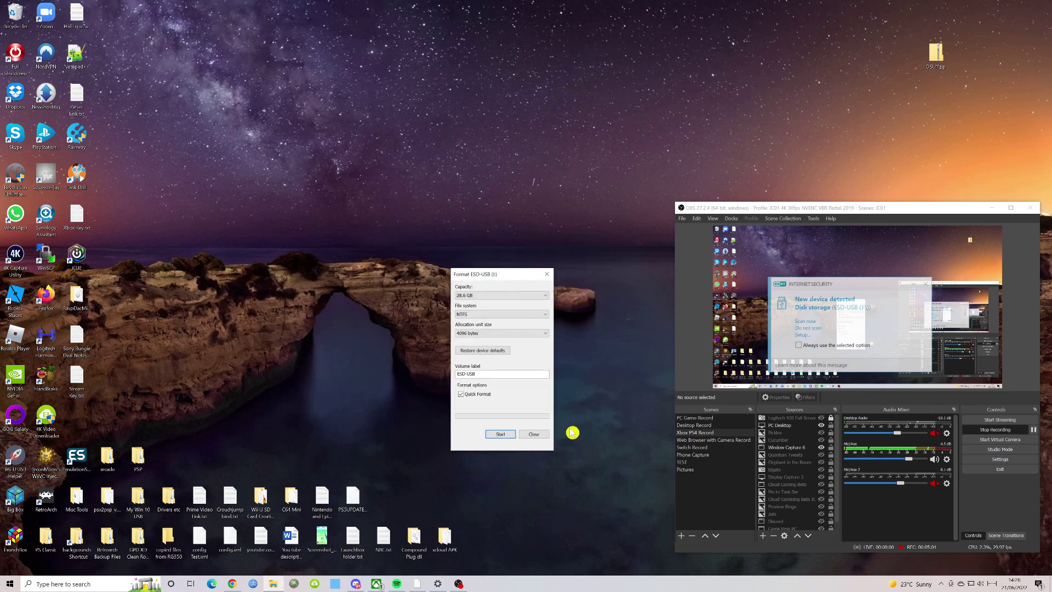
click(539, 436)
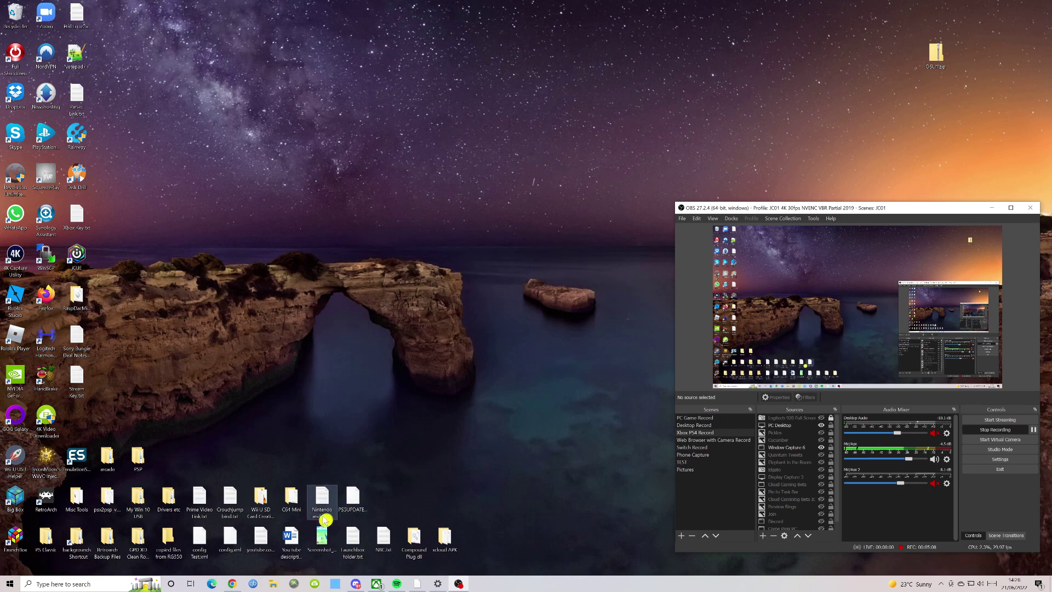
click(273, 584)
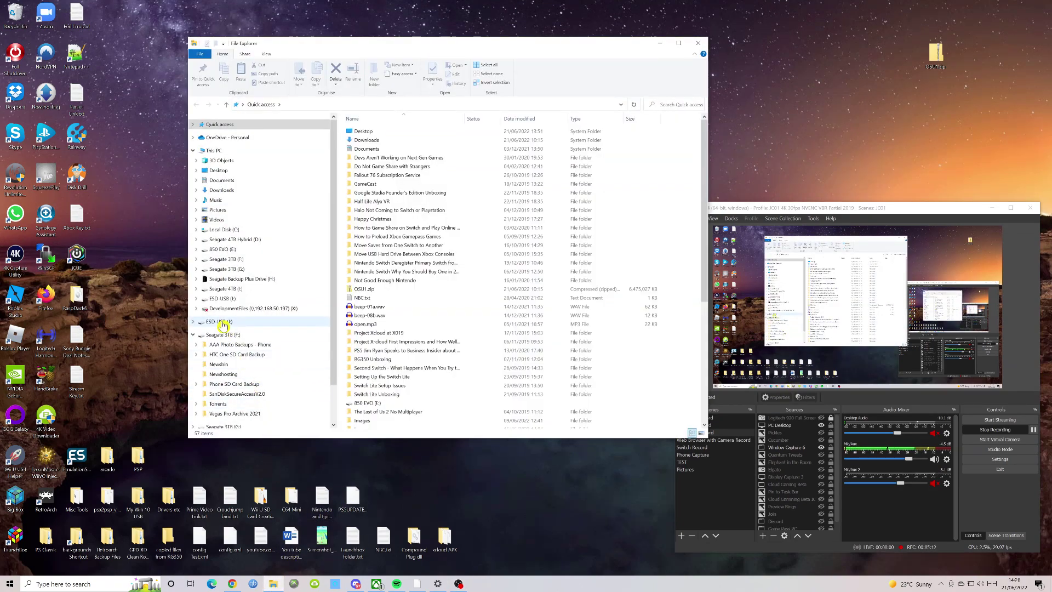
click(219, 322)
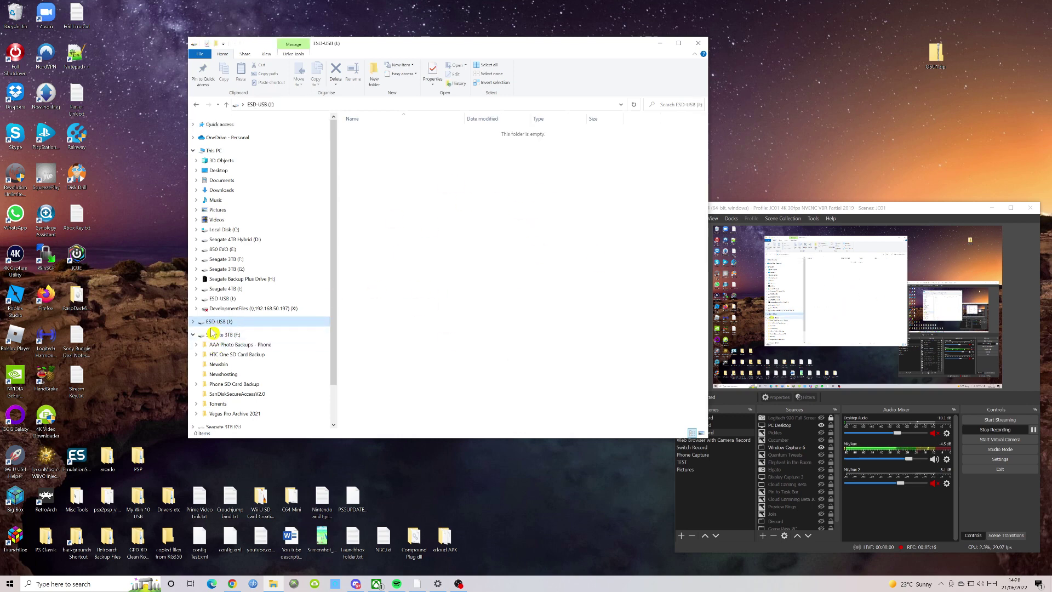
right_click(214, 326)
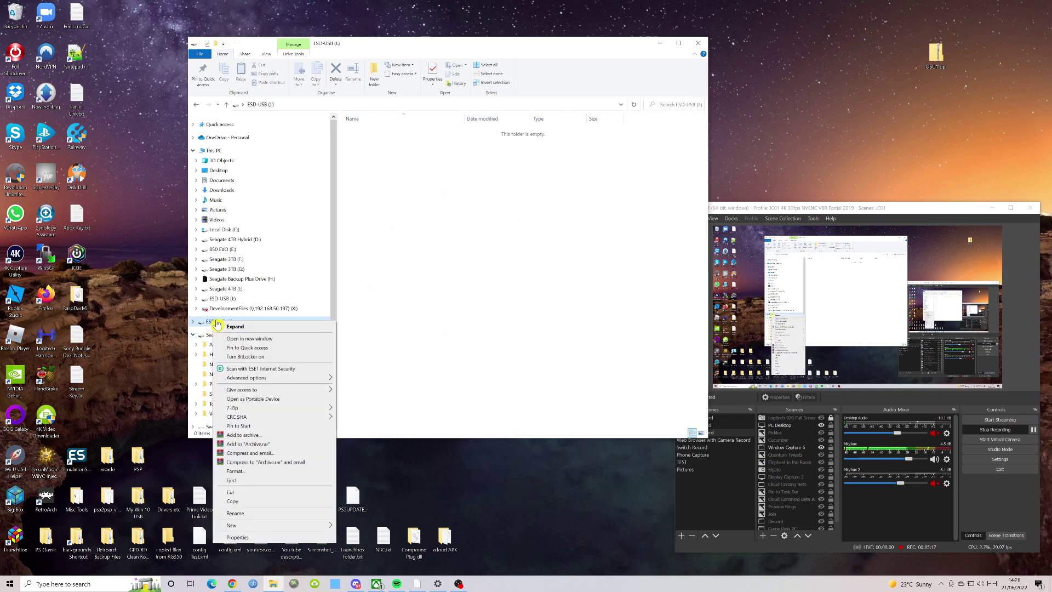
click(279, 534)
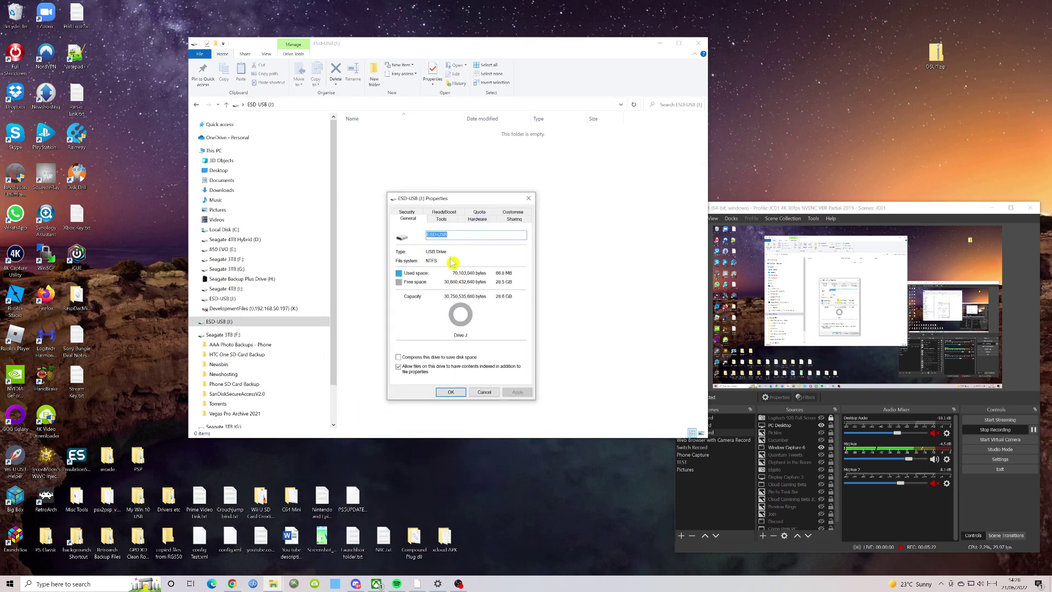
click(493, 392)
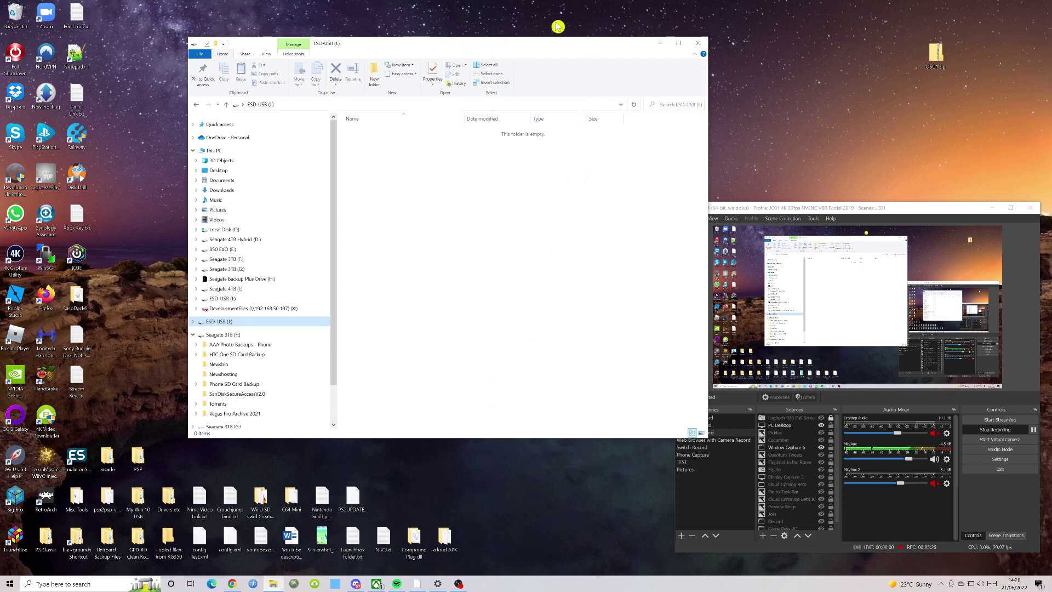
drag(583, 50, 526, 44)
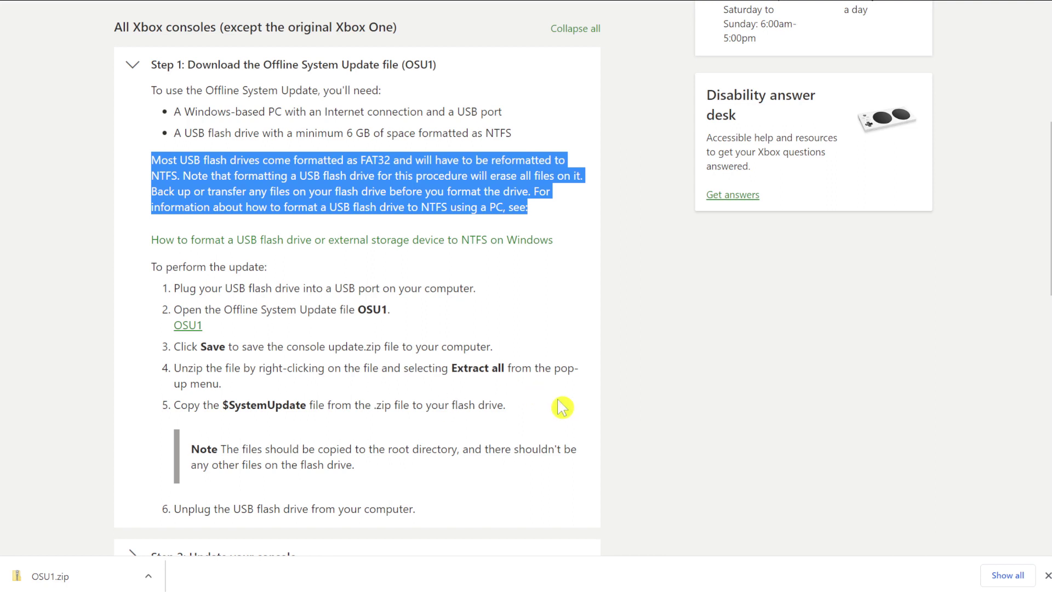
Step: Go back to the Perform an offline system update page's Step 1 instructions
click(678, 457)
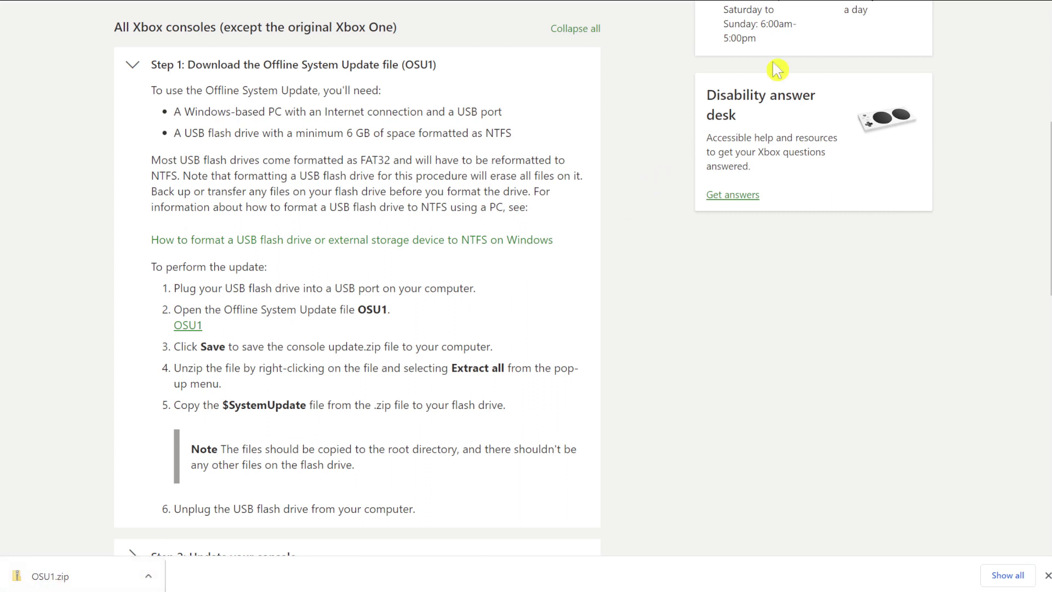
click(993, 93)
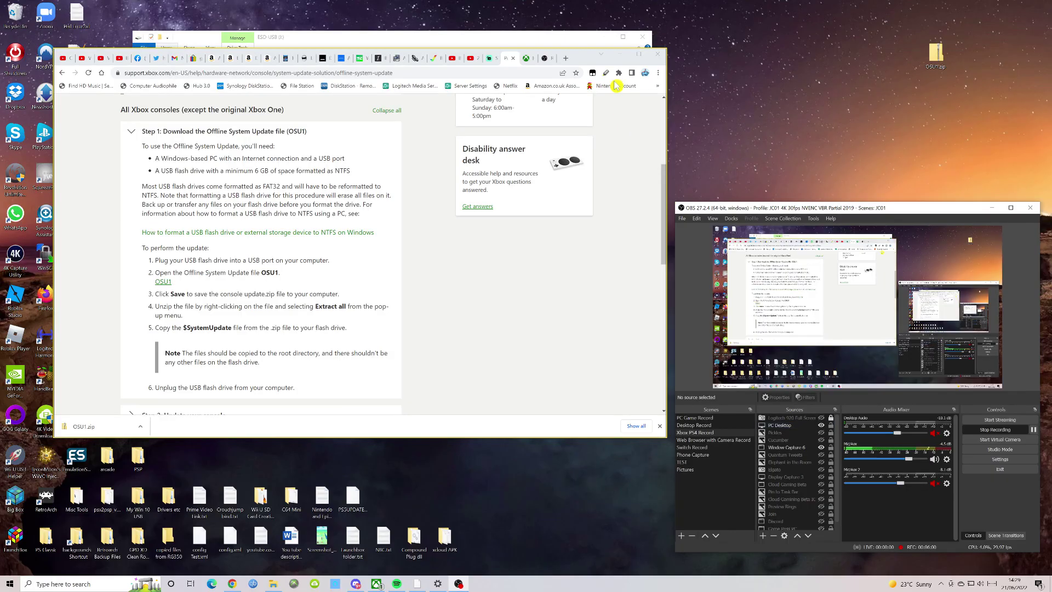
Step: Use 7-Zip's Extract Here on OSU1.zip to create the $SystemUpdate folder on the desktop
click(695, 227)
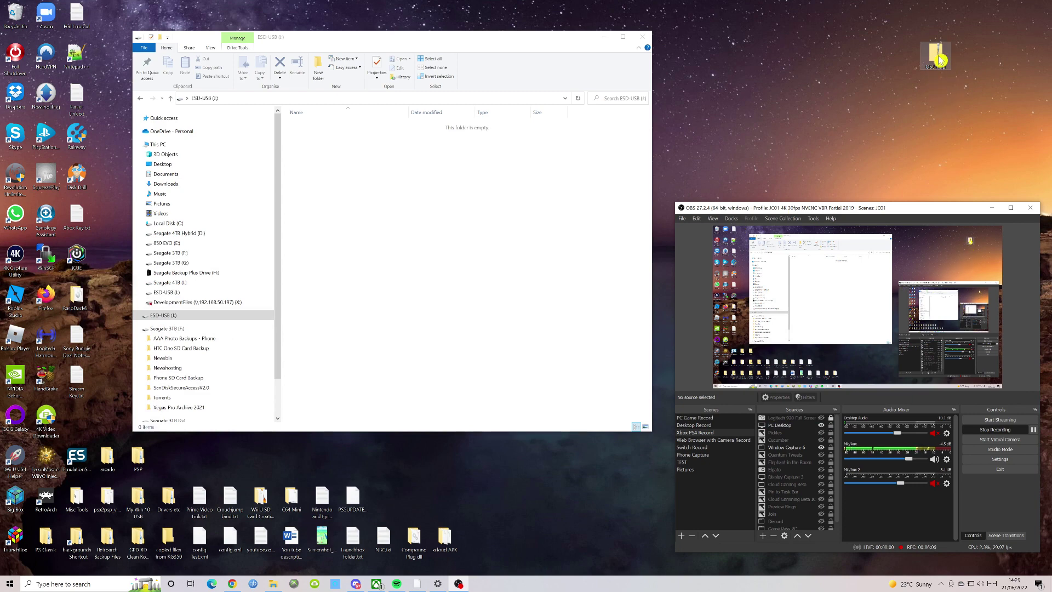
mouse_move(936, 62)
mouse_down()
mouse_move(937, 85)
mouse_move(940, 68)
mouse_up()
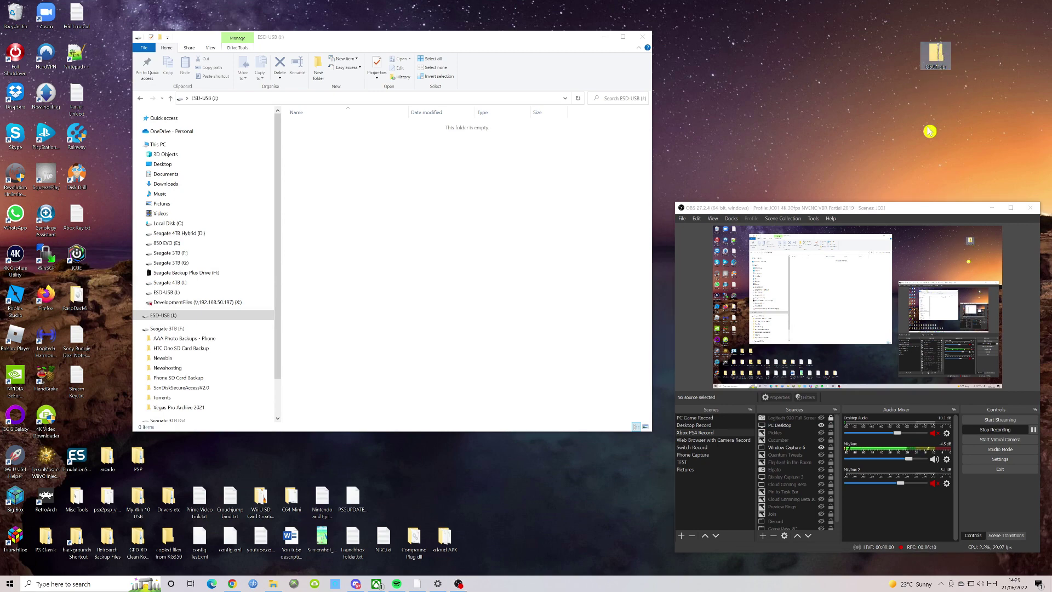
right_click(933, 57)
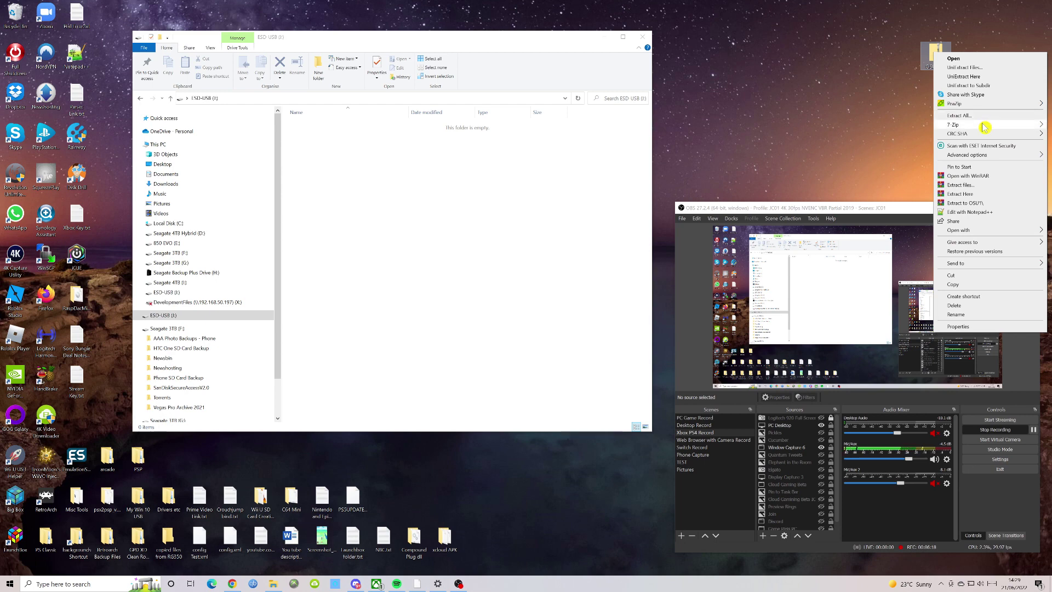
mouse_move(985, 128)
click(836, 153)
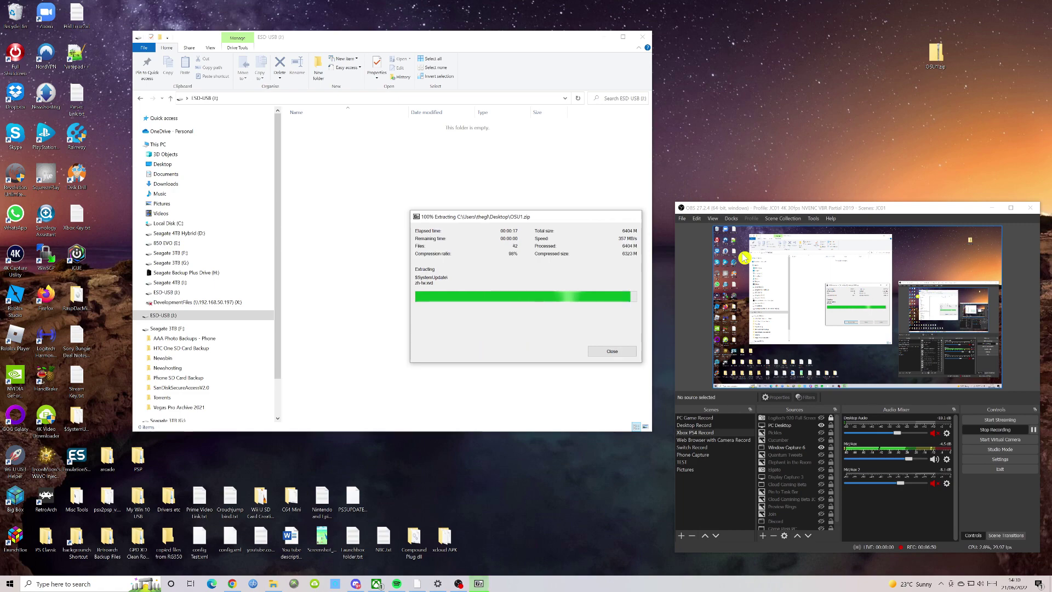
Step: Place $SystemUpdate beside OSU1.zip and open it to check its 42 XVD files
drag(502, 46, 628, 40)
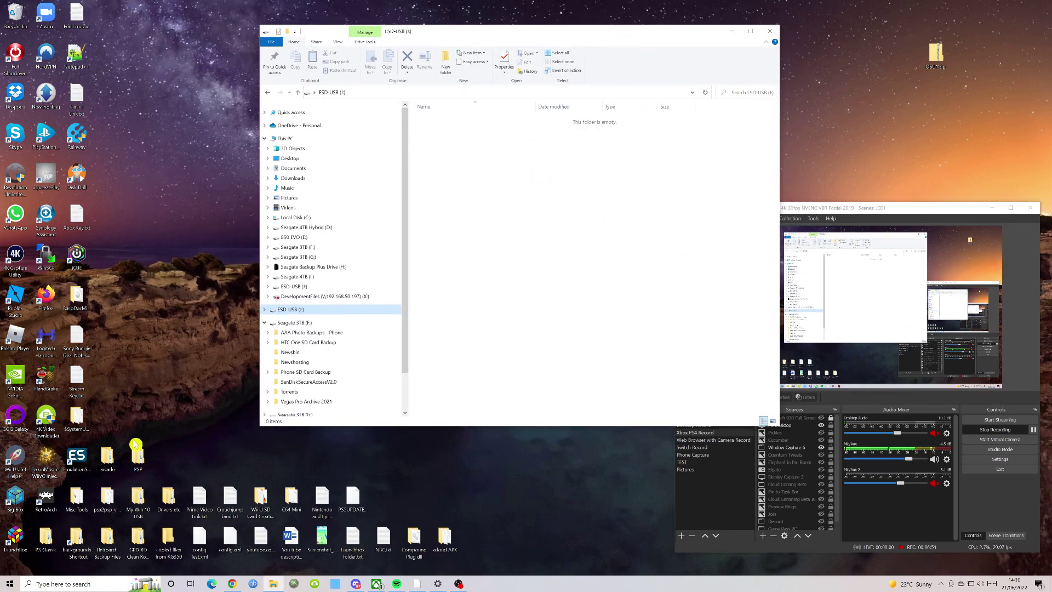
drag(76, 421, 874, 57)
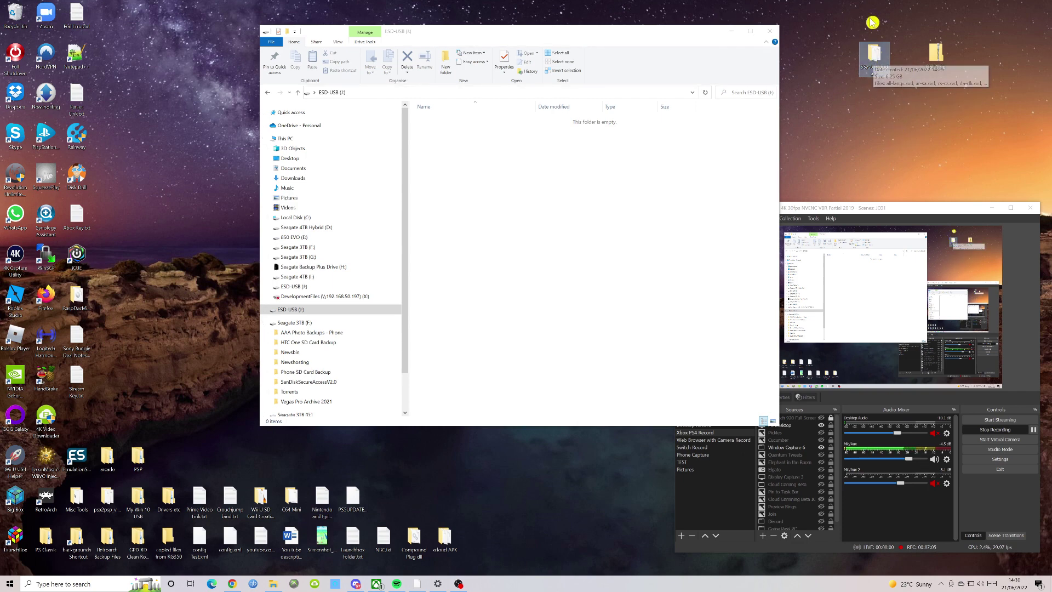
double_click(879, 55)
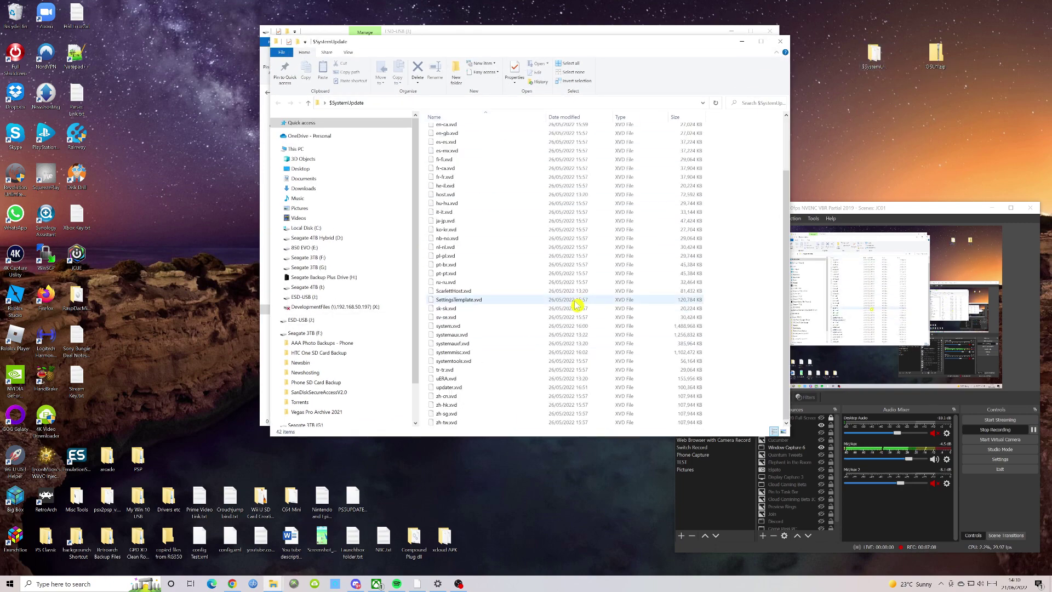
click(777, 46)
Step: Drop the $SystemUpdate folder into the ESD-USB drive root as a copy
drag(665, 30, 512, 32)
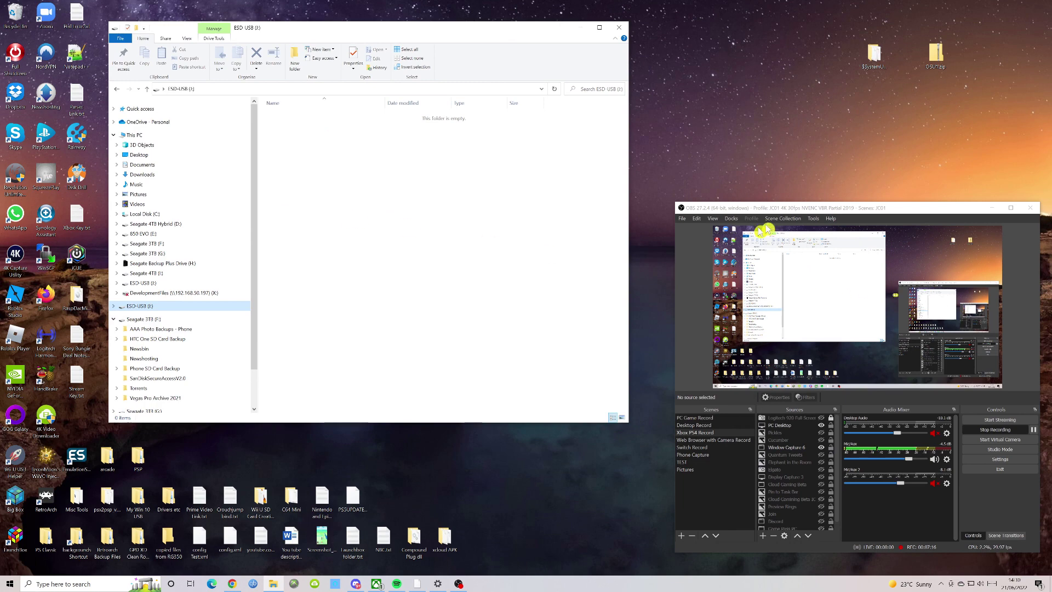
click(875, 59)
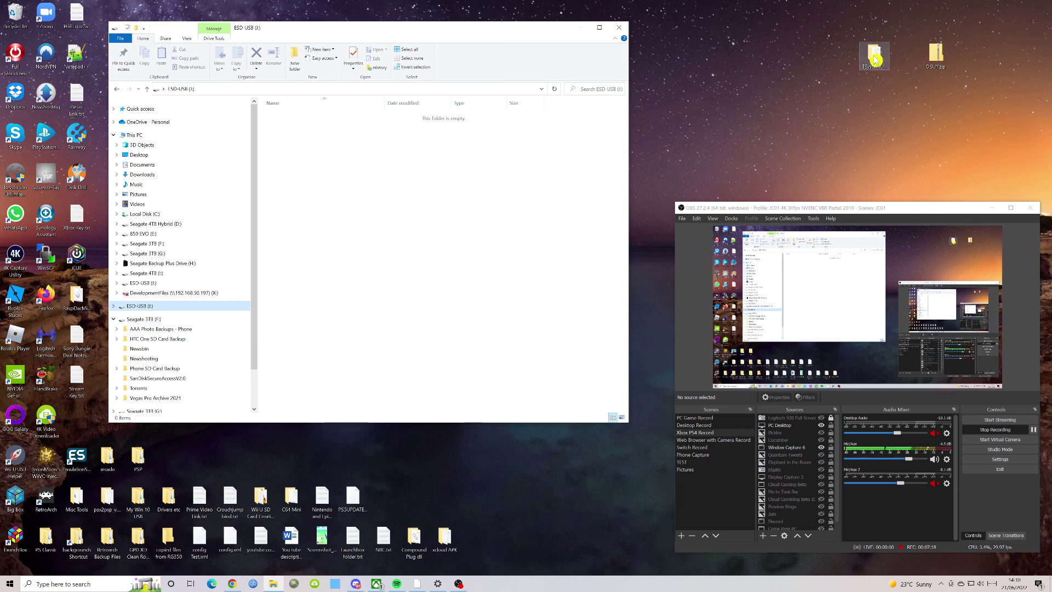
drag(877, 58, 351, 160)
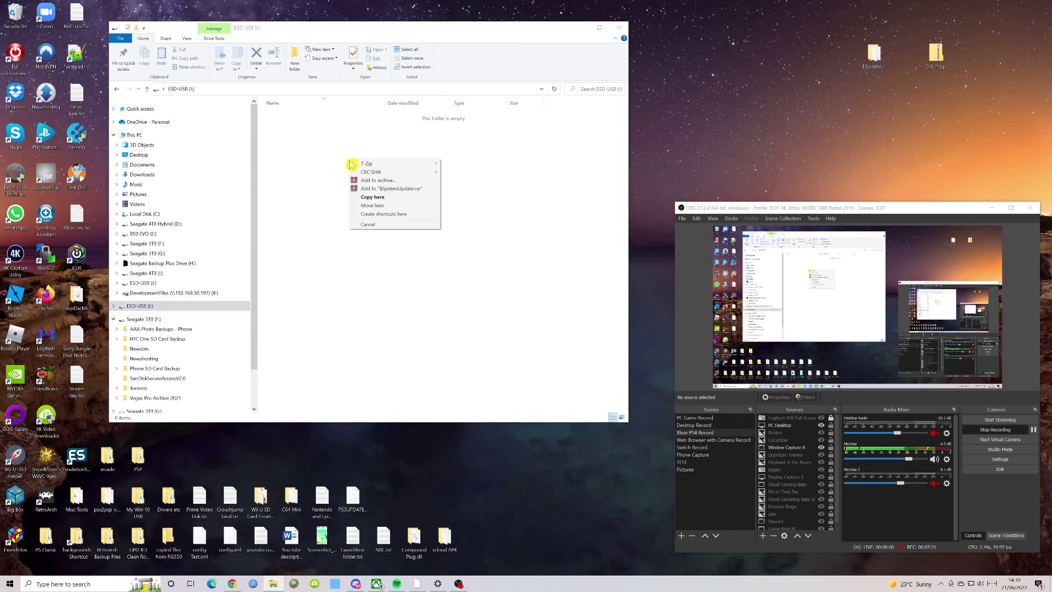
click(381, 199)
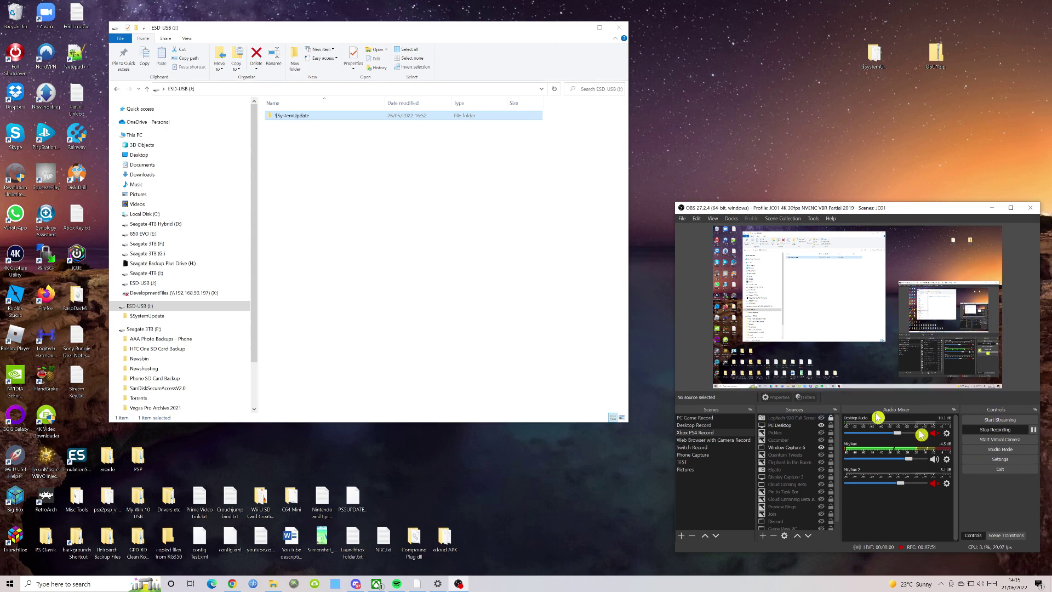
Step: Open the copied $SystemUpdate on ESD-USB to verify its 42 files, then return to the root
double_click(323, 118)
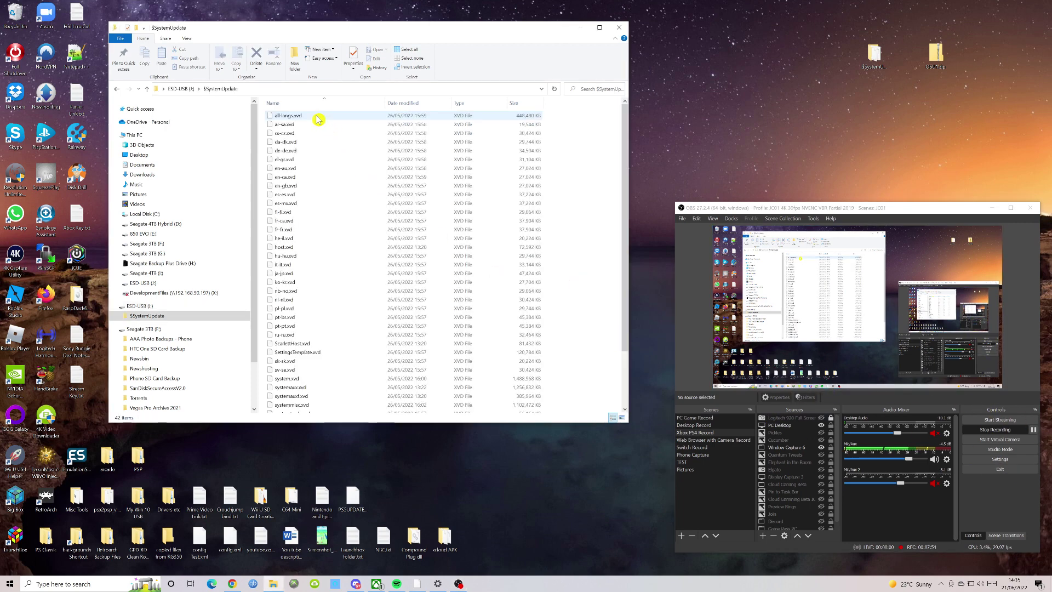
click(121, 91)
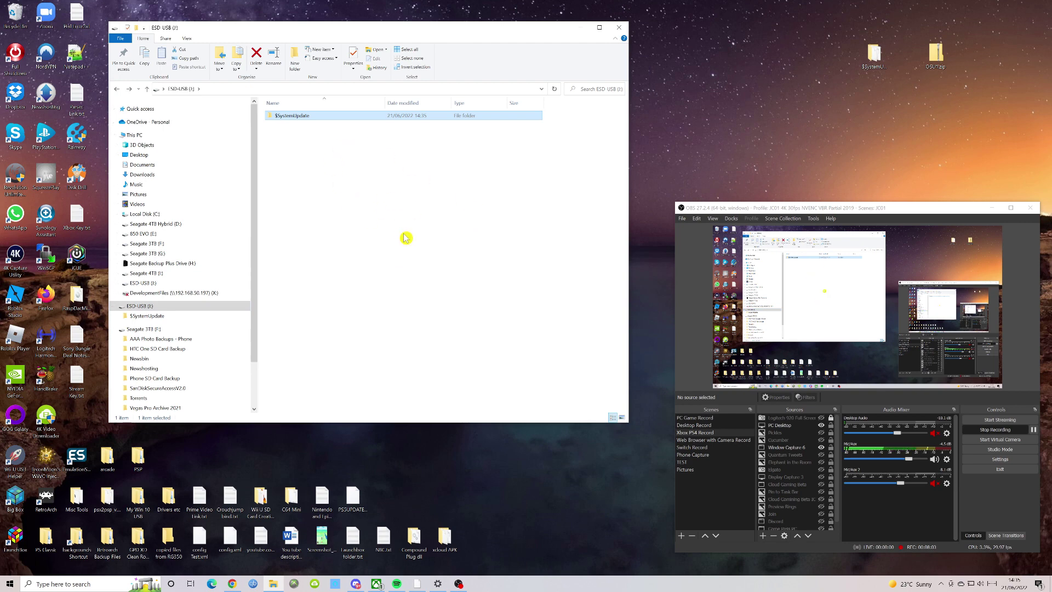
click(938, 58)
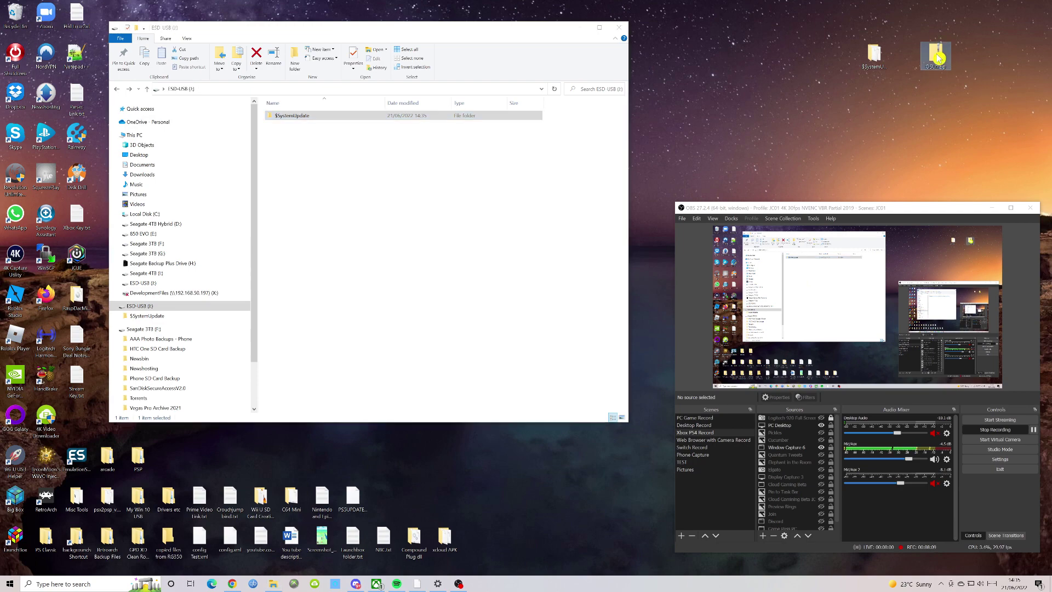
double_click(939, 57)
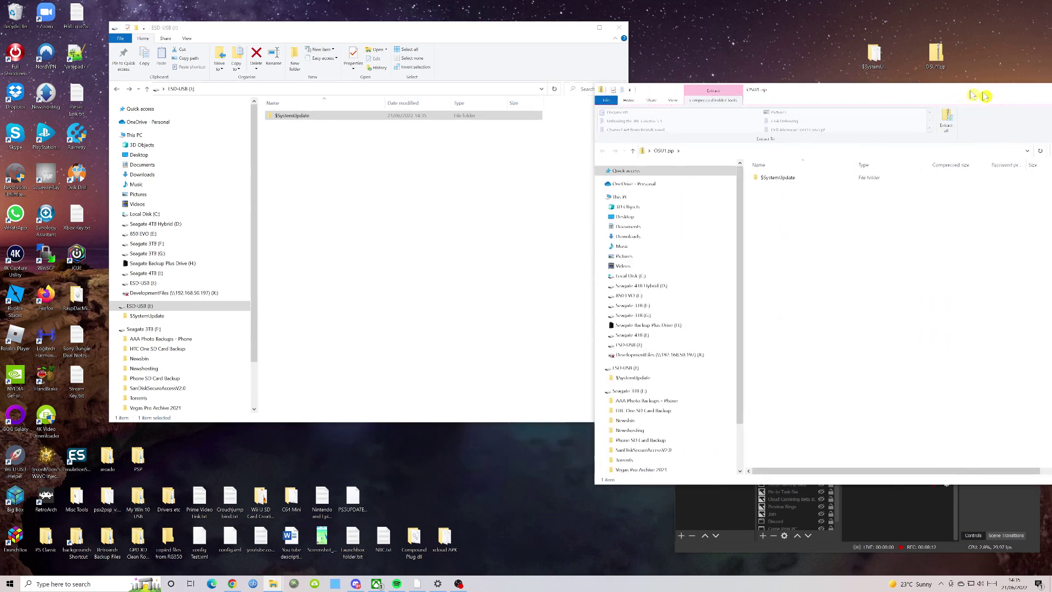
click(729, 170)
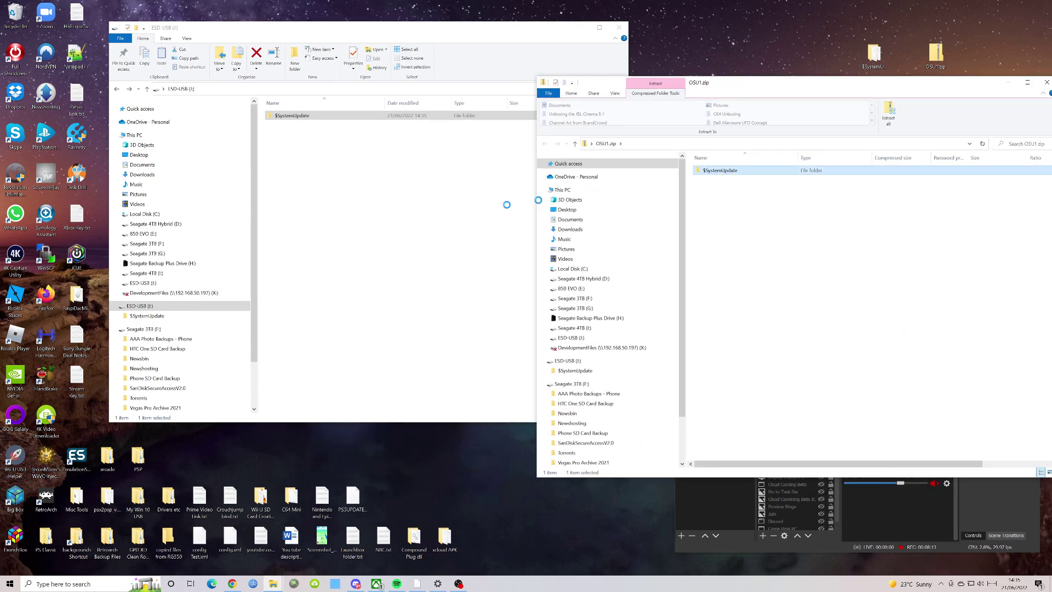
drag(700, 174, 822, 91)
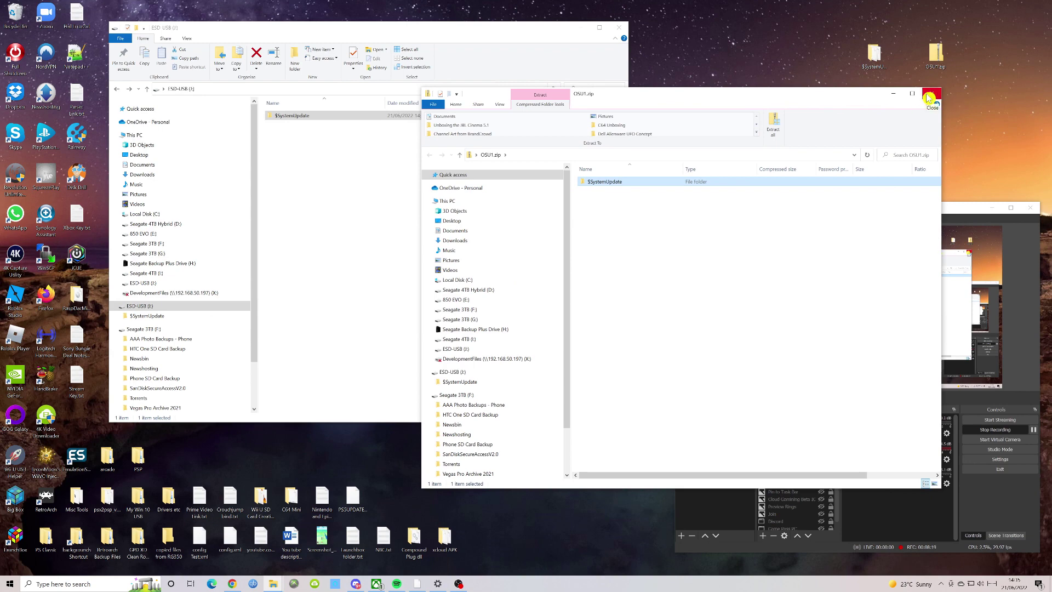
drag(702, 97, 668, 132)
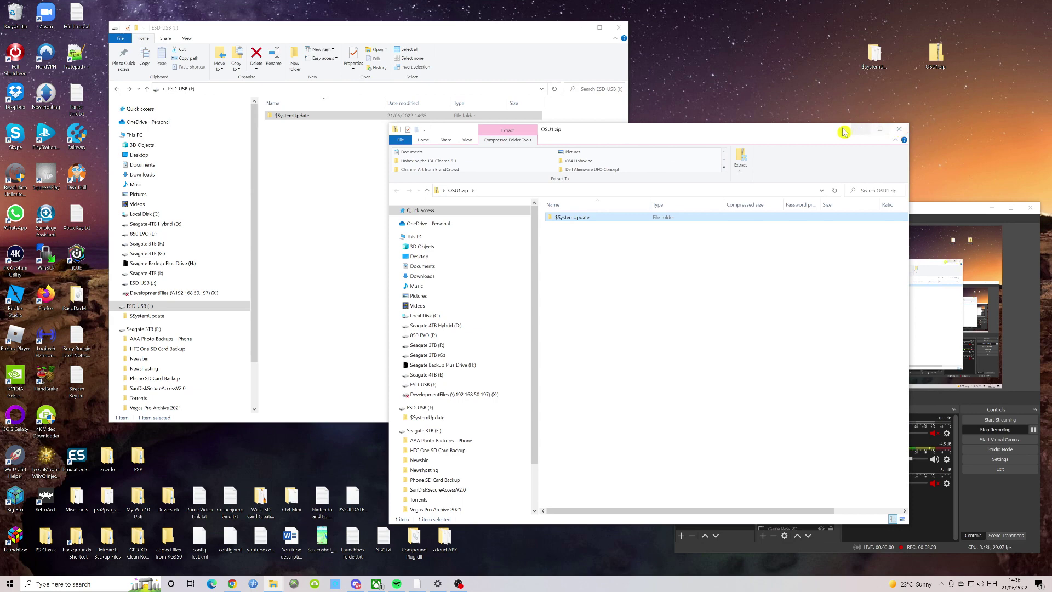
click(901, 131)
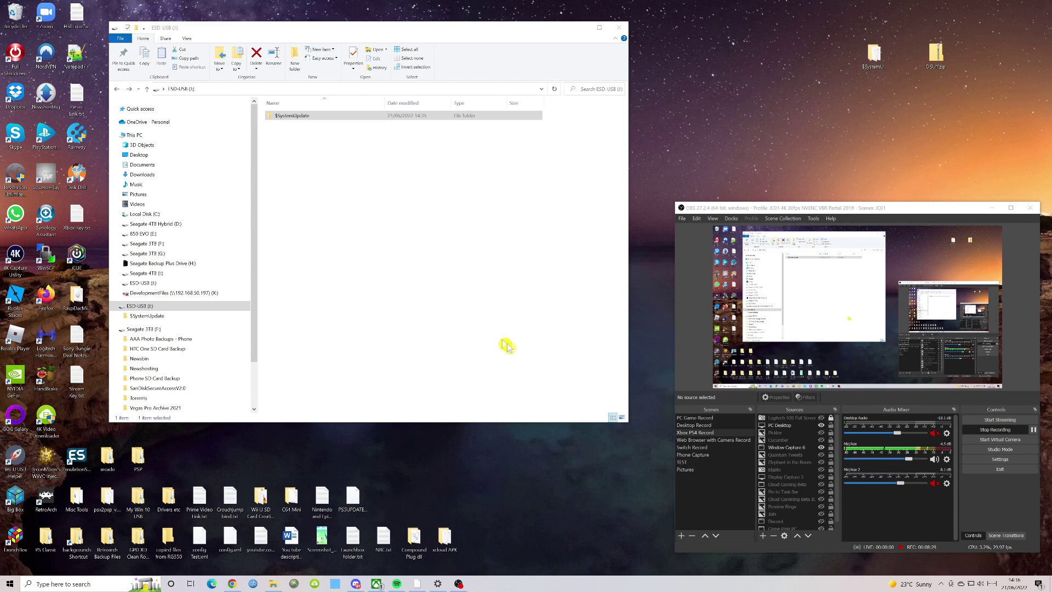
right_click(160, 307)
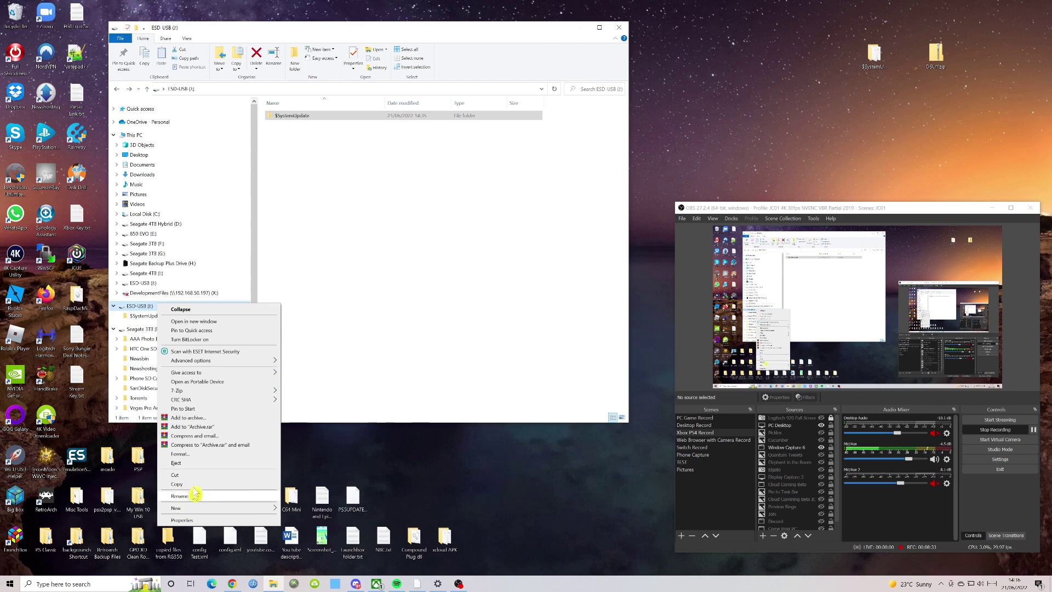
Step: Eject the ESD-USB drive and move the recording window up and to the right
click(196, 464)
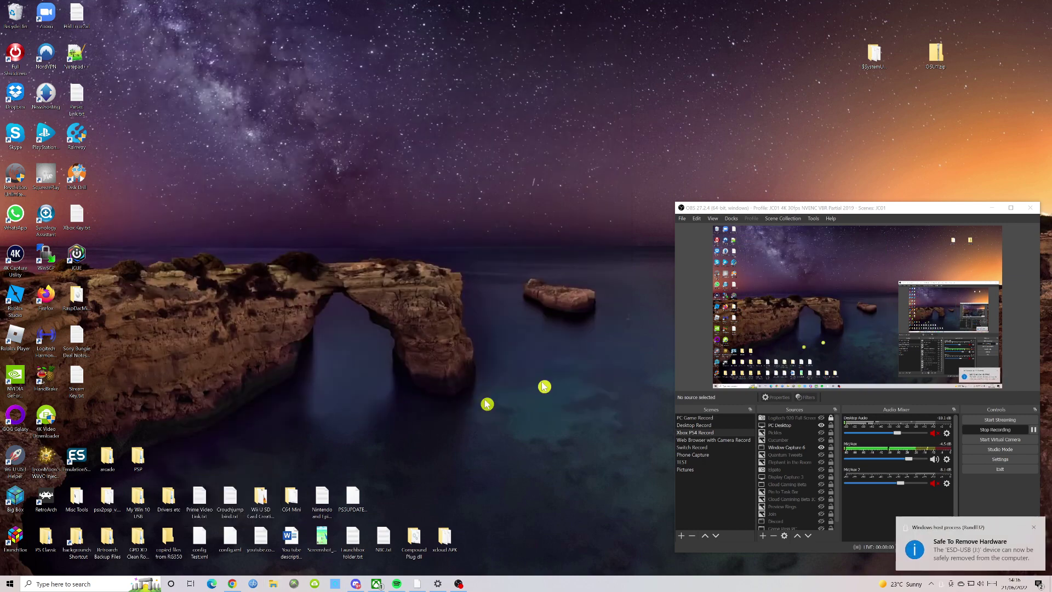
drag(932, 208, 734, 211)
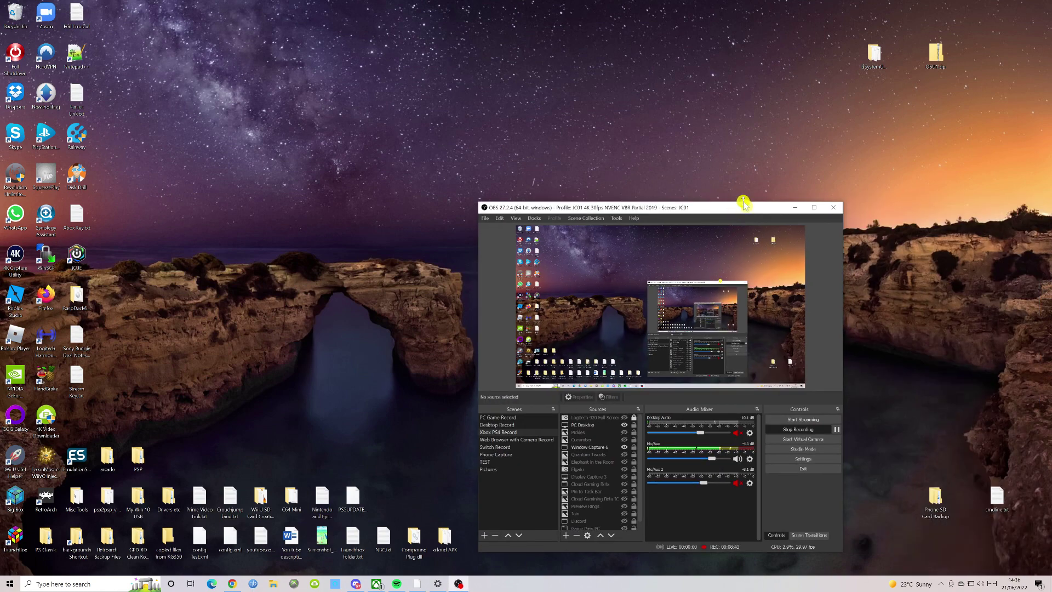
drag(740, 211, 853, 169)
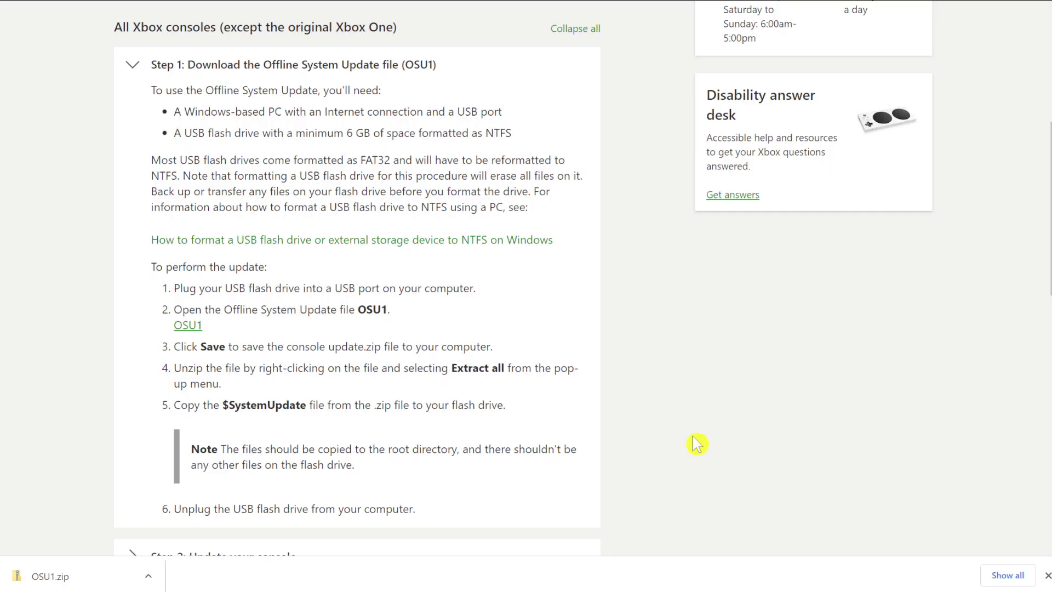
Step: Collapse all step sections and scroll back to the top of the offline update article
click(132, 65)
scroll(132, 77, up, 6)
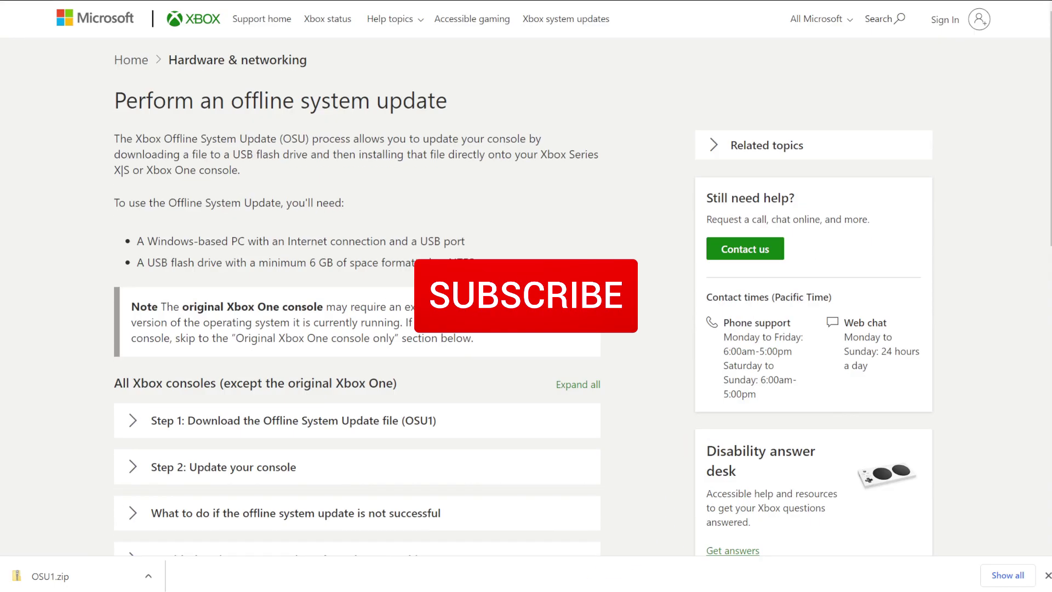